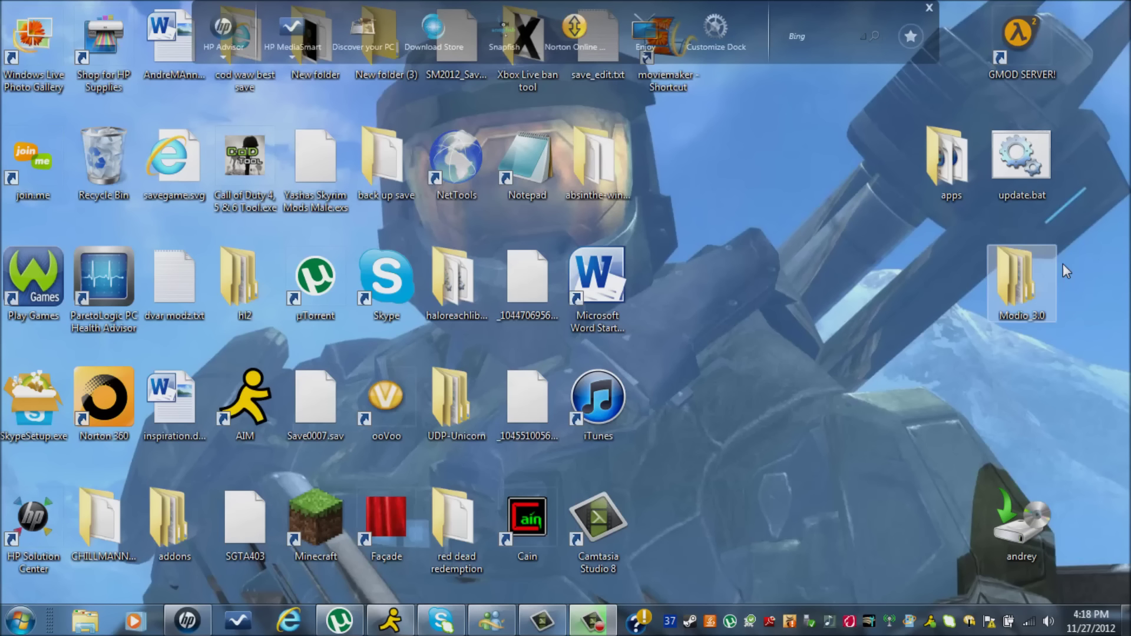
Launch Modio.exe from the Modio_3.0 desktop folder and log in with the filled-in account credentials.
{"action": "double_click", "coordinate": [1014, 288]}
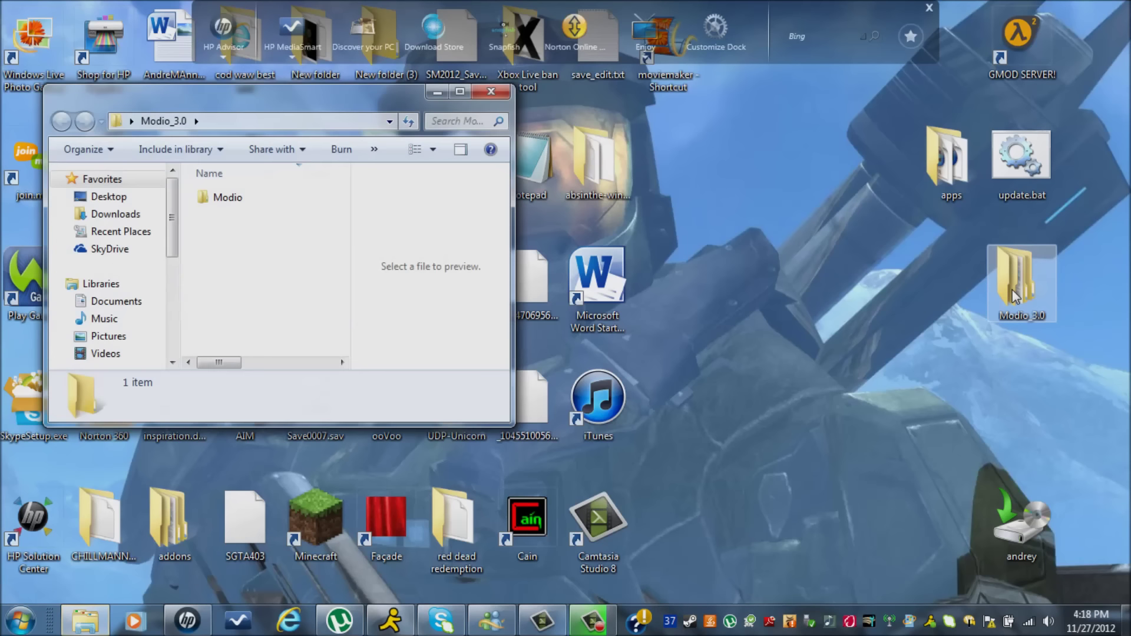
{"action": "double_click", "coordinate": [228, 196]}
{"action": "left_click", "coordinate": [227, 254]}
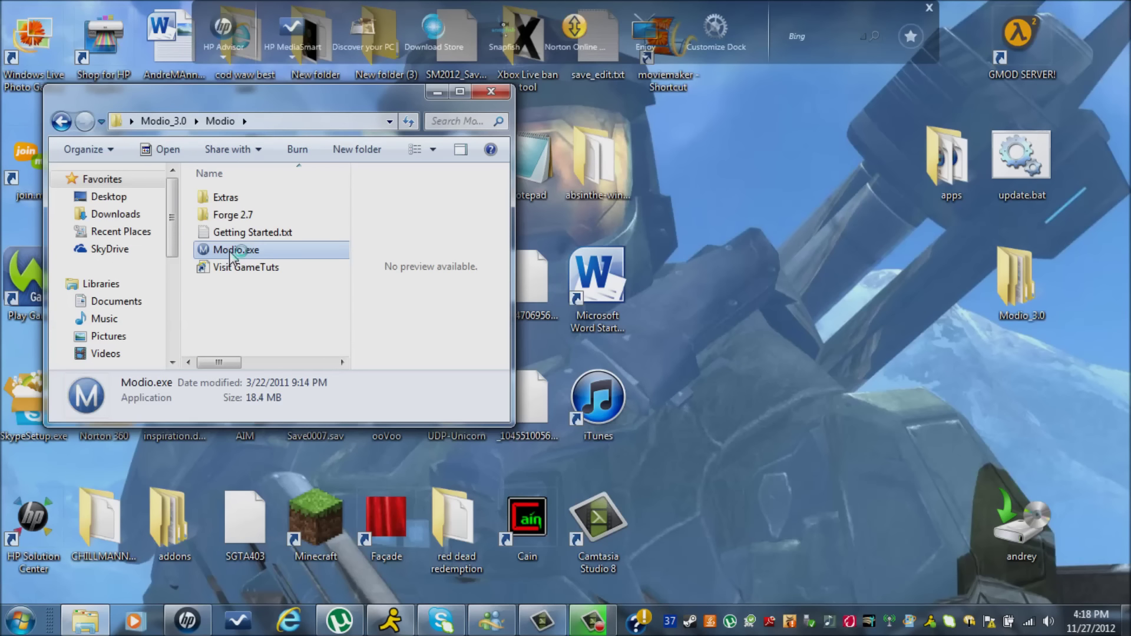
{"action": "left_click", "coordinate": [491, 93]}
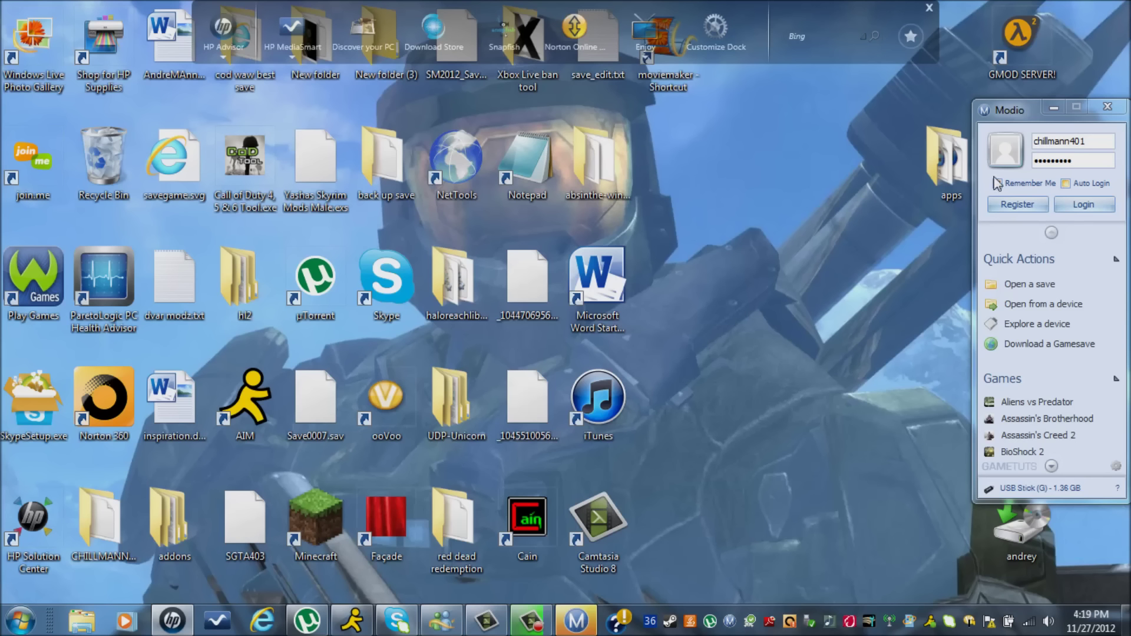
{"action": "left_click", "coordinate": [1085, 205]}
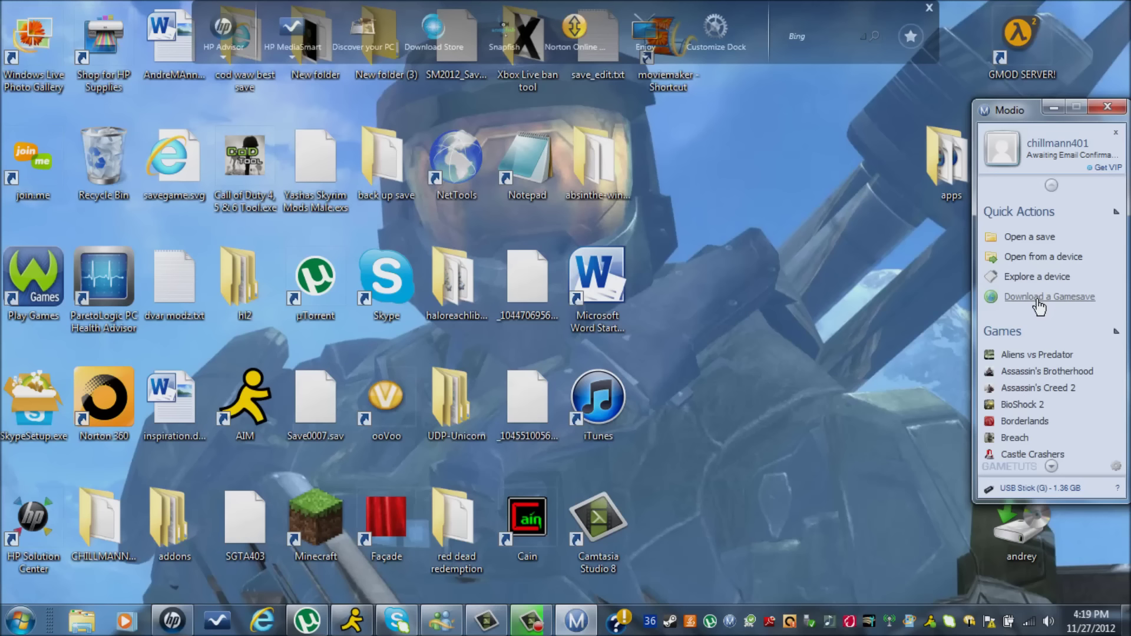
Move the savegame.svg file to an empty area of the desktop, near the apps folder.
{"action": "left_click", "coordinate": [179, 172]}
{"action": "left_click_drag", "start_coordinate": [180, 171], "coordinate": [717, 180]}
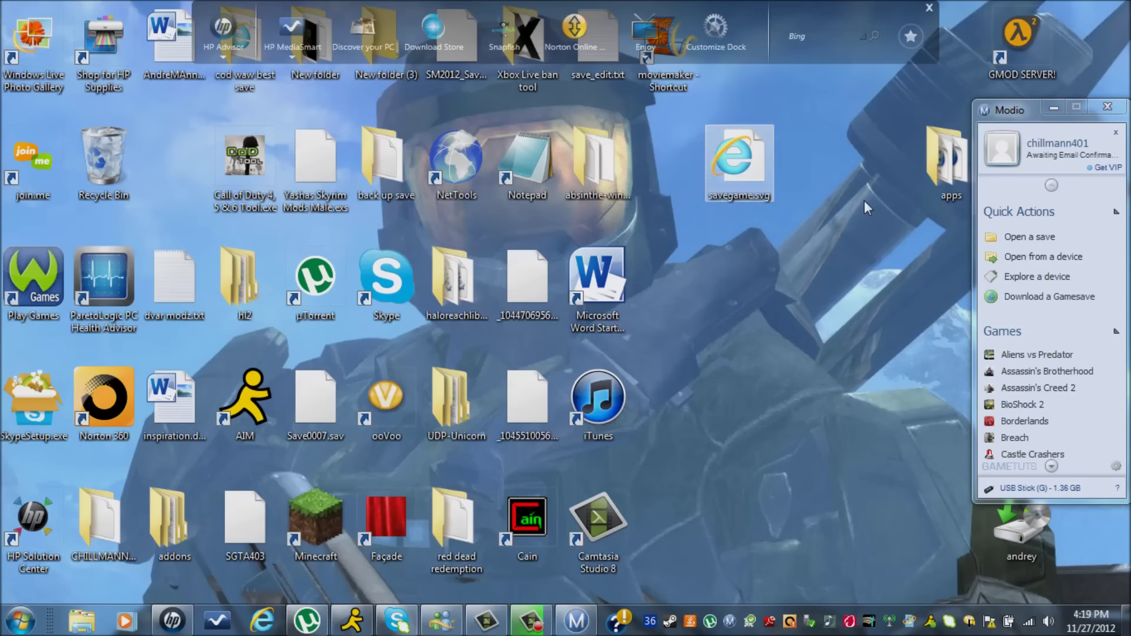
Load the USB stick in the device explorer and open the Call of Duty: WaW Game Saves folder.
{"action": "left_click", "coordinate": [1046, 287]}
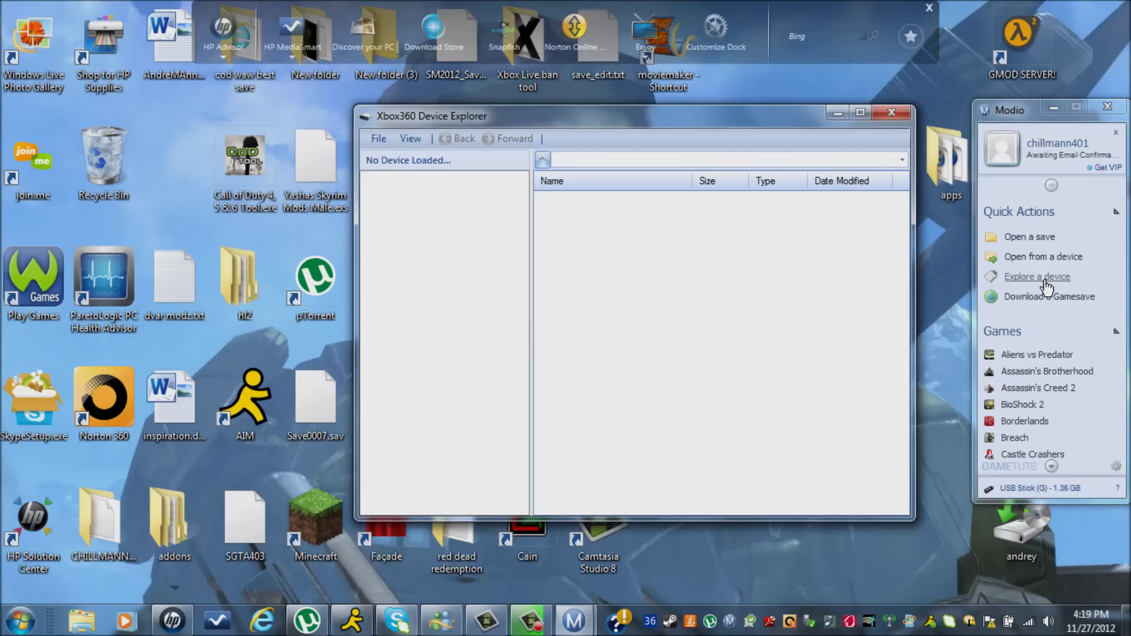
{"action": "left_click", "coordinate": [379, 139]}
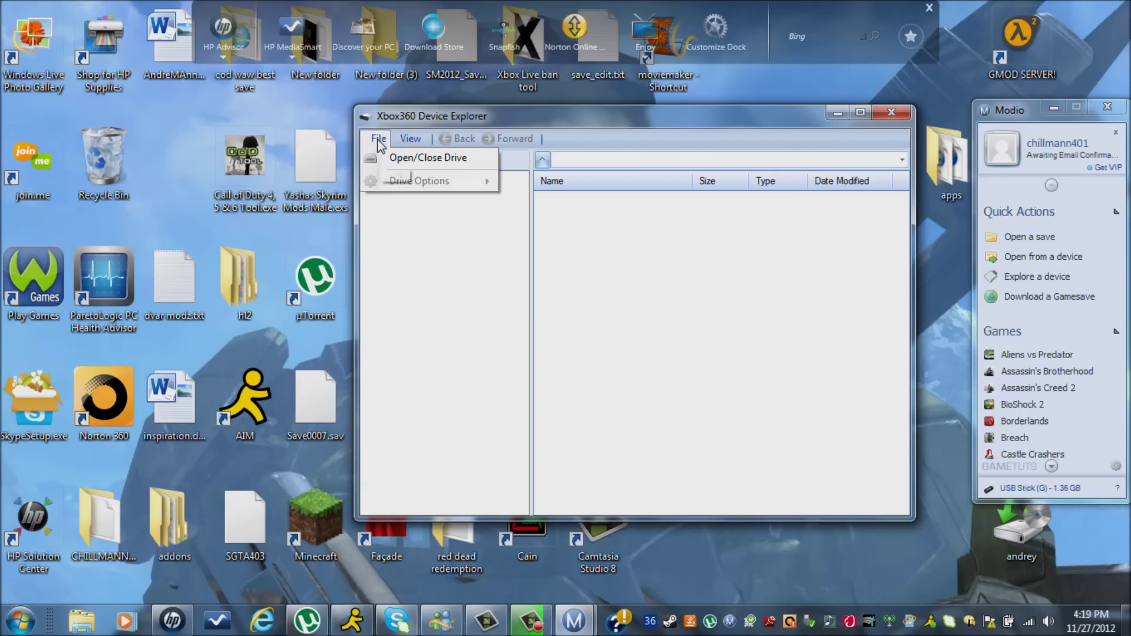
{"action": "left_click", "coordinate": [389, 161]}
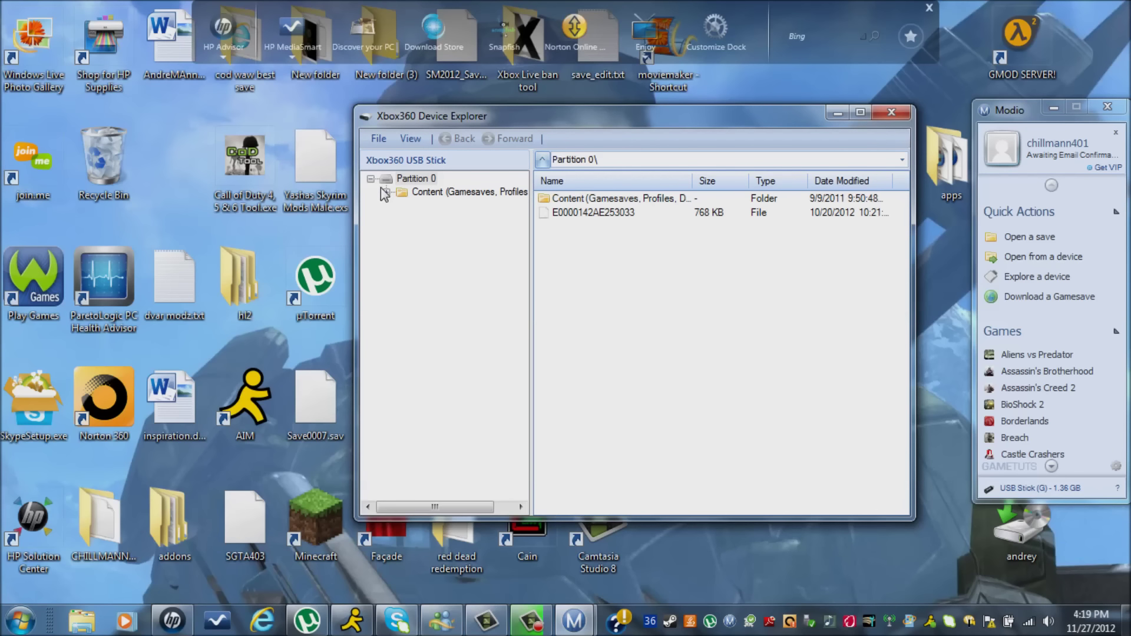
{"action": "left_click", "coordinate": [385, 192]}
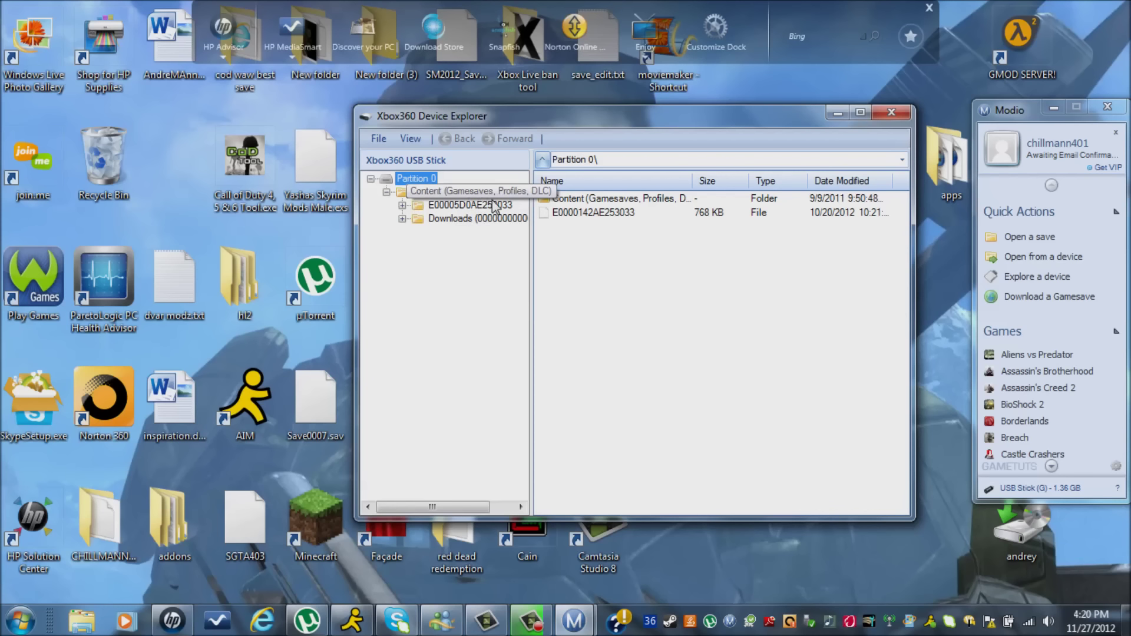
{"action": "left_click", "coordinate": [402, 205]}
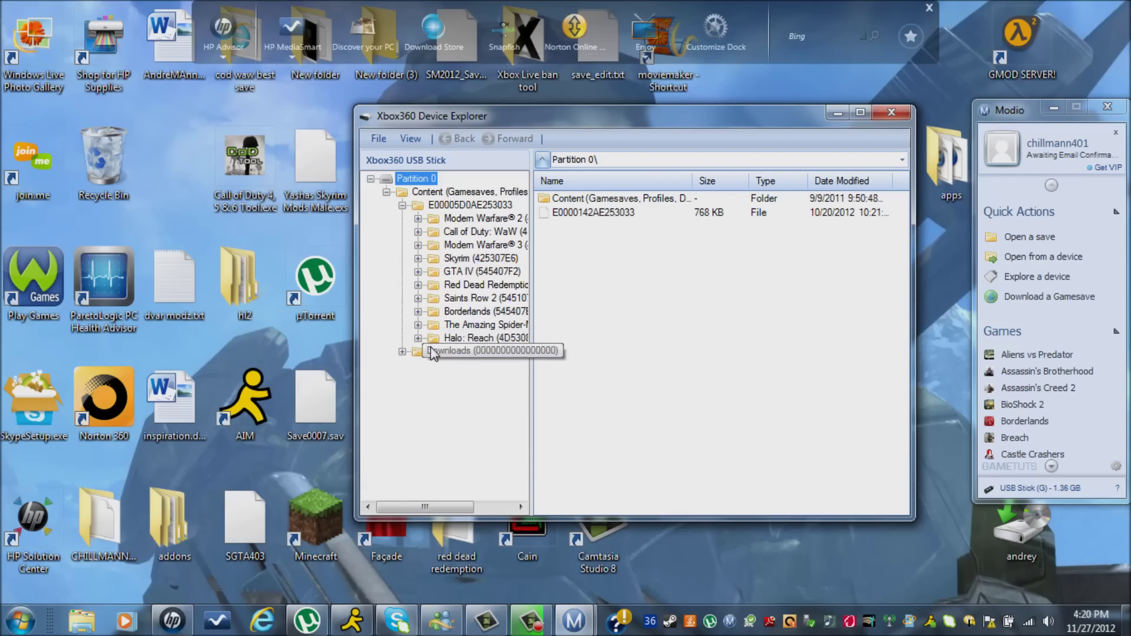
{"action": "left_click", "coordinate": [418, 233]}
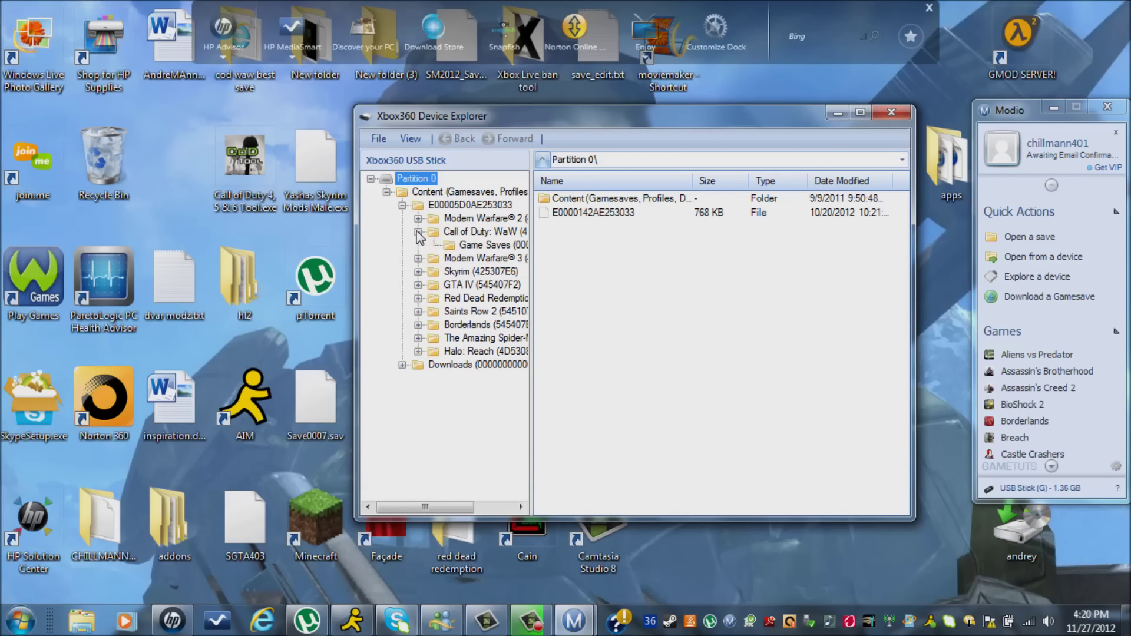
{"action": "left_click", "coordinate": [460, 246]}
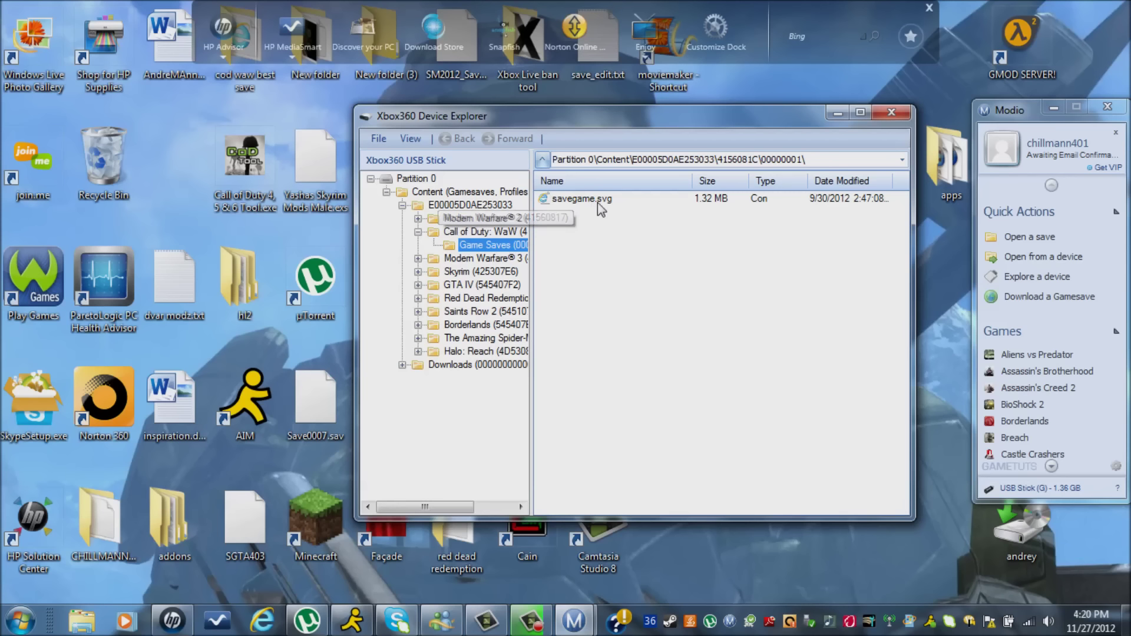
Copy savegame.svg from the USB stick to the desktop, overwriting the existing file, and close the device explorer.
{"action": "left_click_drag", "start_coordinate": [606, 199], "coordinate": [698, 563]}
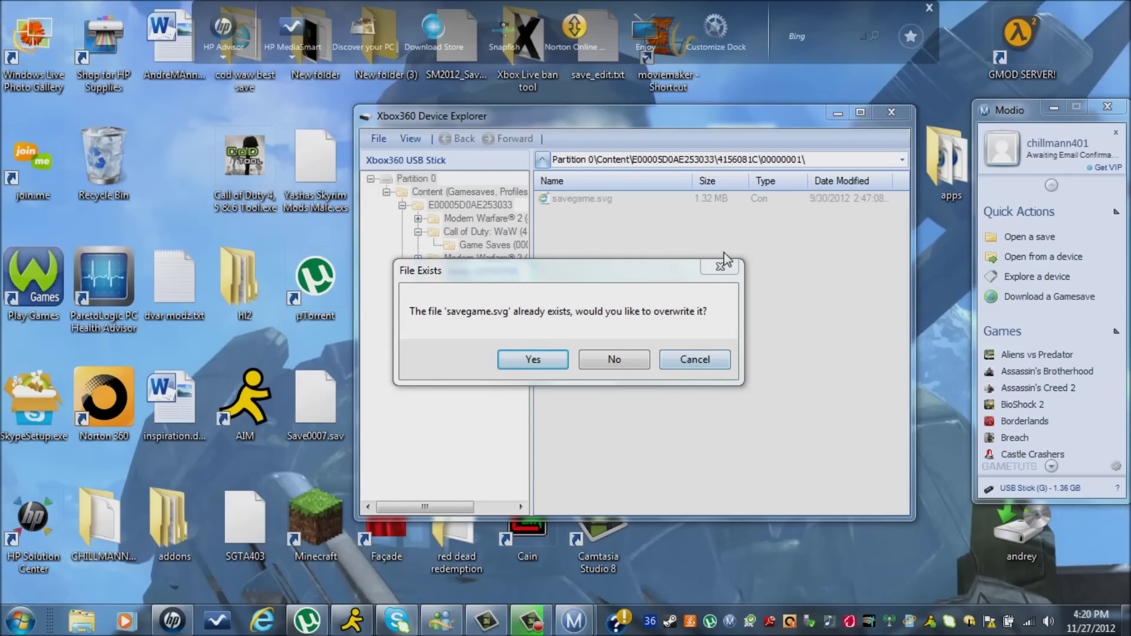
{"action": "left_click", "coordinate": [720, 266]}
{"action": "left_click", "coordinate": [546, 361]}
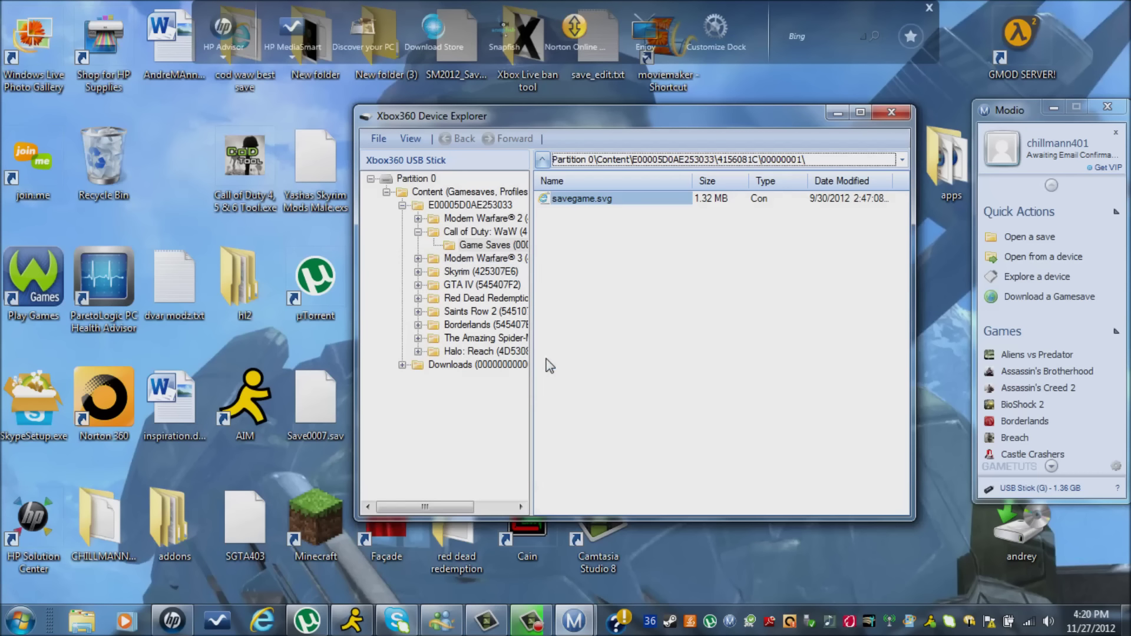
{"action": "left_click", "coordinate": [891, 112]}
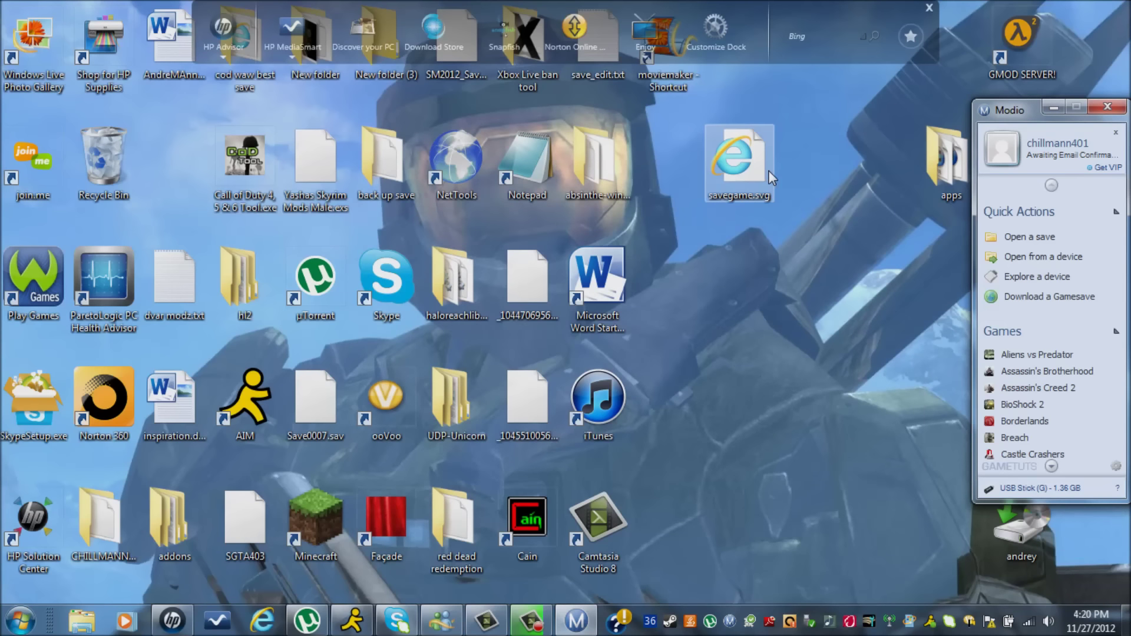
Load the desktop savegame.svg into Modio and move its file window to a clear area away from the desktop file.
{"action": "left_click_drag", "start_coordinate": [751, 164], "coordinate": [1066, 459]}
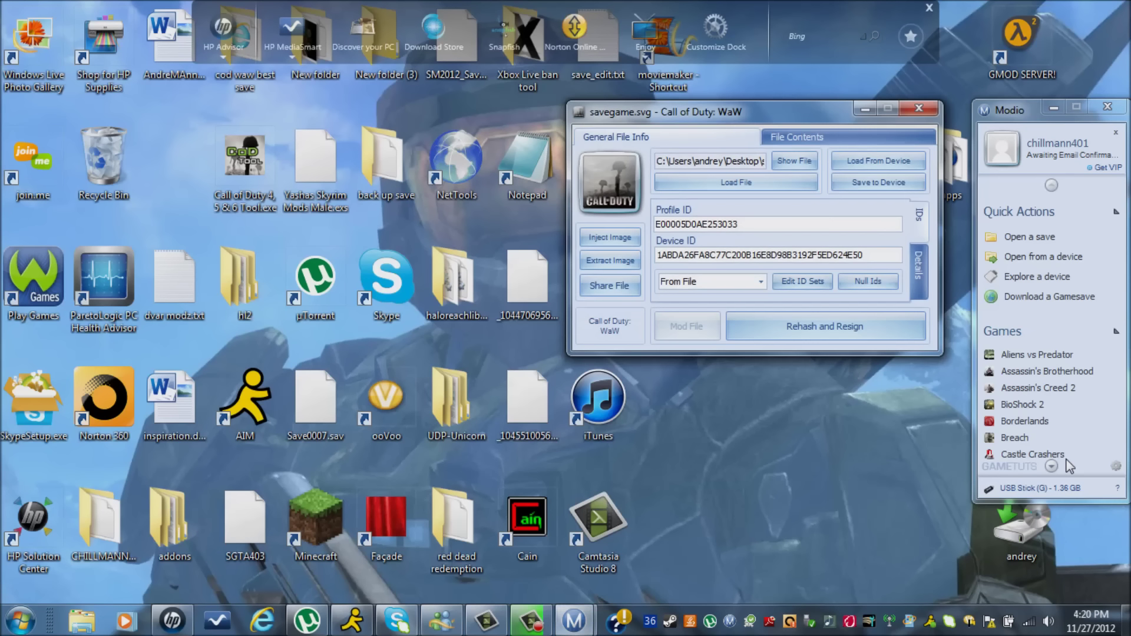
{"action": "left_click_drag", "start_coordinate": [747, 116], "coordinate": [321, 123]}
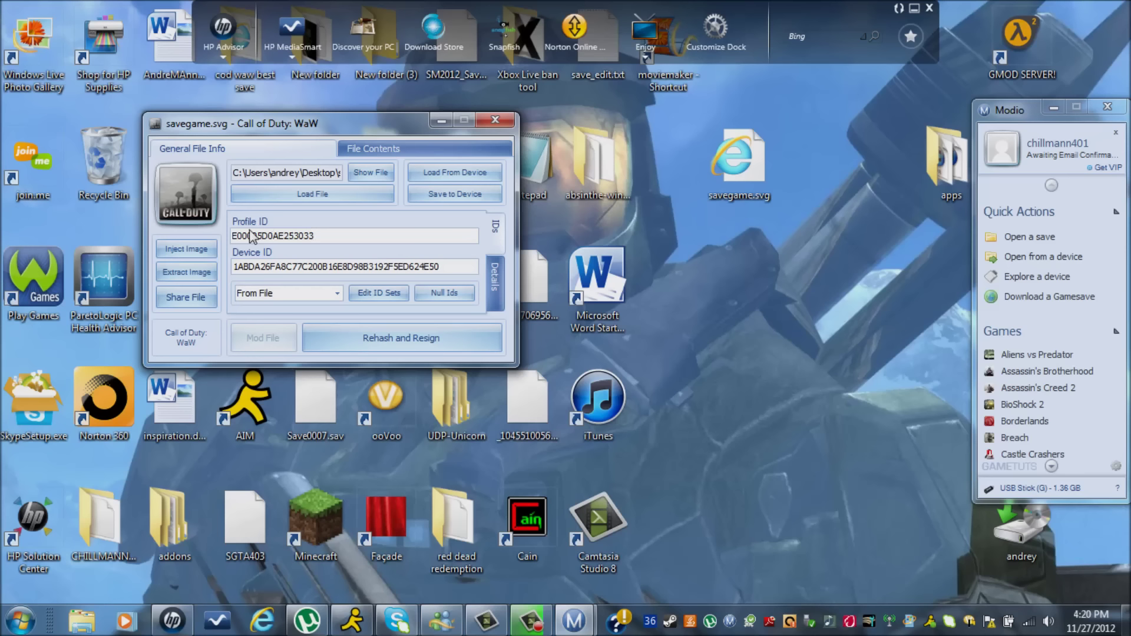
Open the gamesave download browser and dismiss the Norton threat alert.
{"action": "left_click", "coordinate": [1061, 300]}
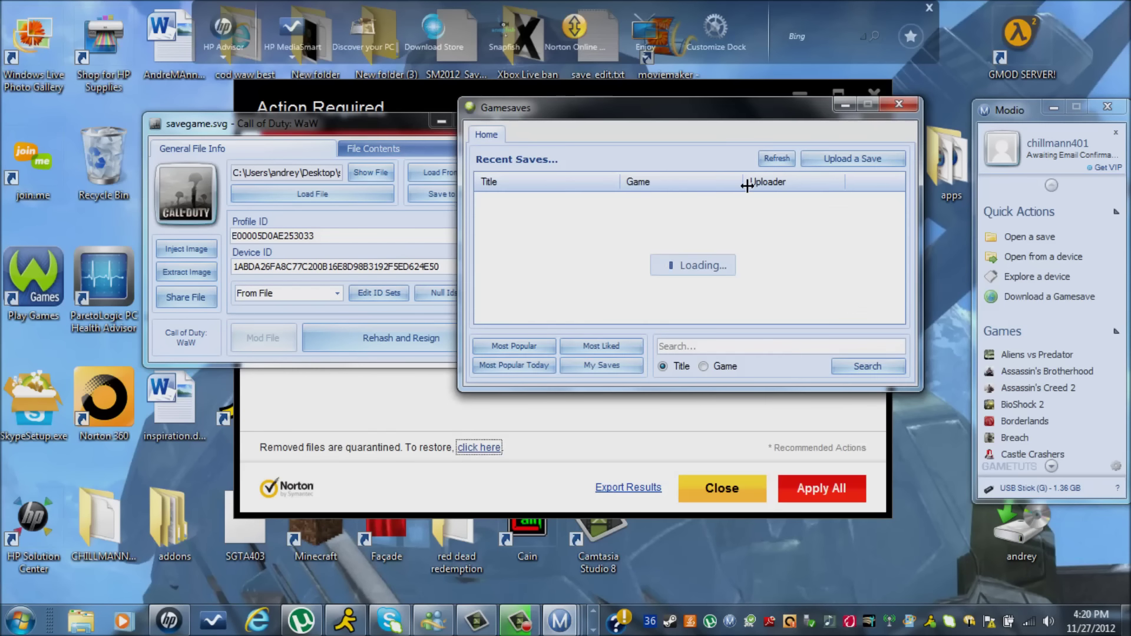
{"action": "left_click", "coordinate": [873, 95]}
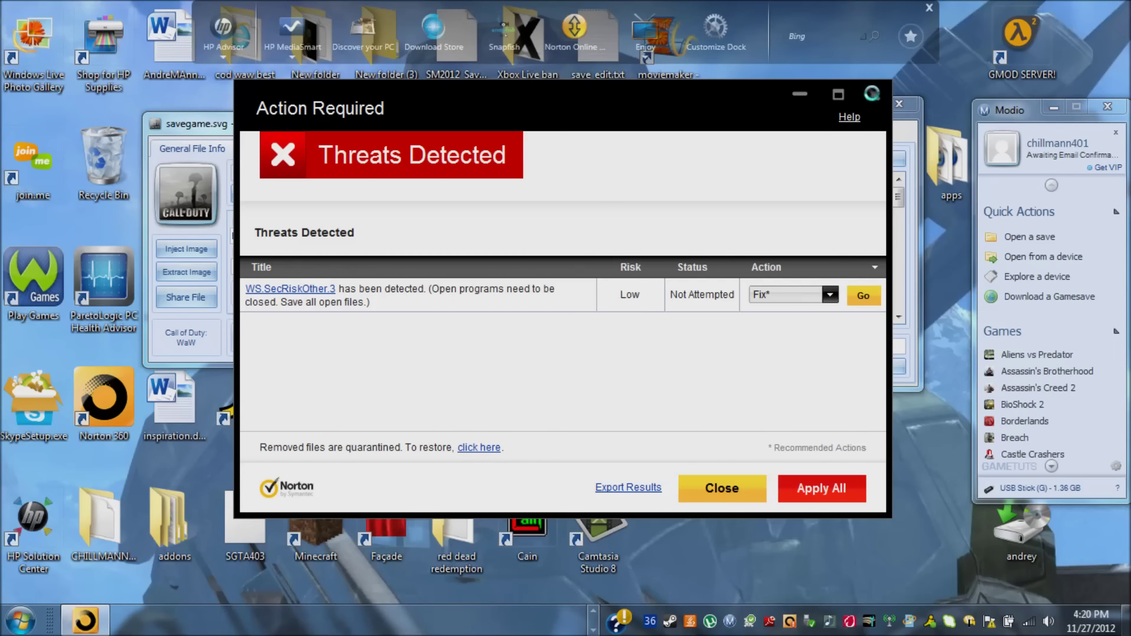
{"action": "left_click", "coordinate": [582, 371]}
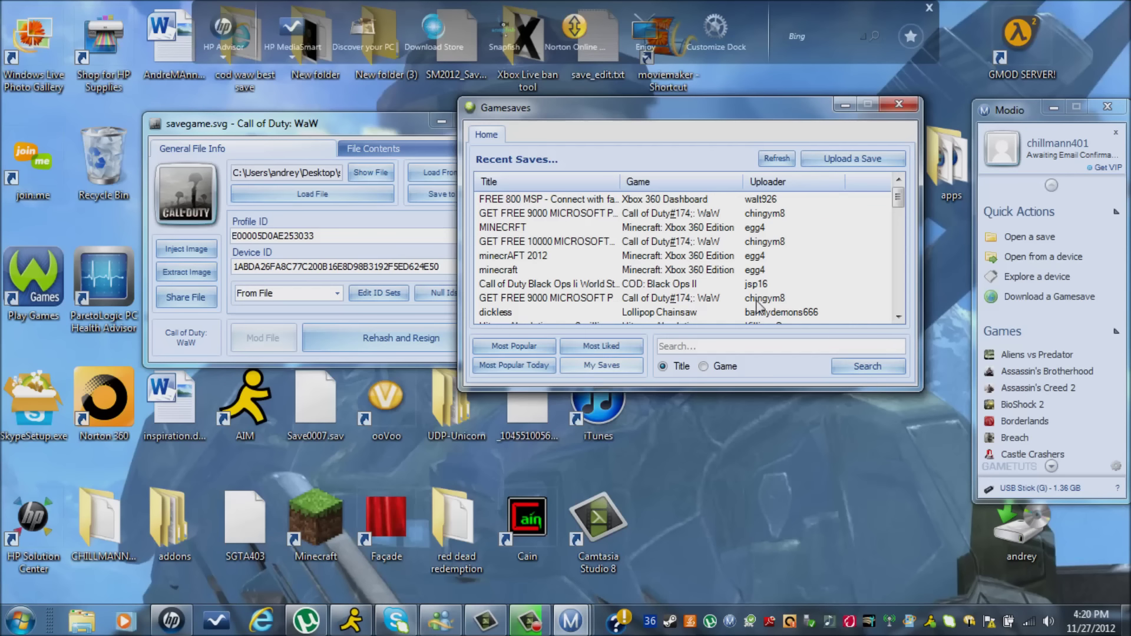
Try searching the gamesave titles for "call of duty waw modded gamesave" and close the search results.
{"action": "left_click", "coordinate": [746, 344]}
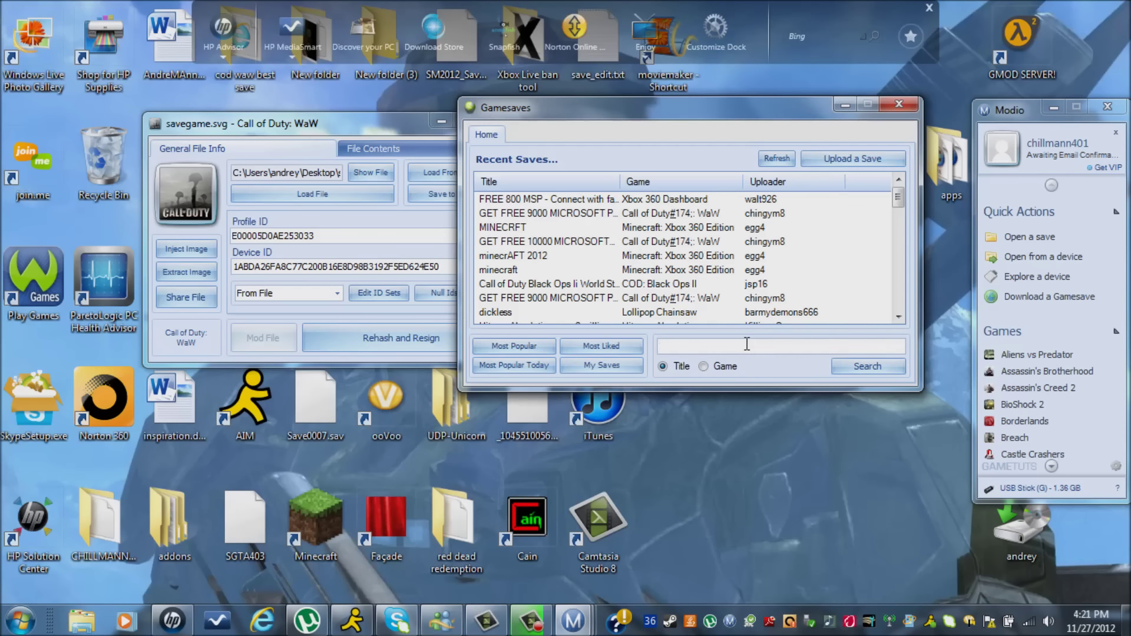
{"action": "type", "text": "call od"}
{"action": "type", "text": " duty waw modded gamesave"}
{"action": "key", "text": "Return"}
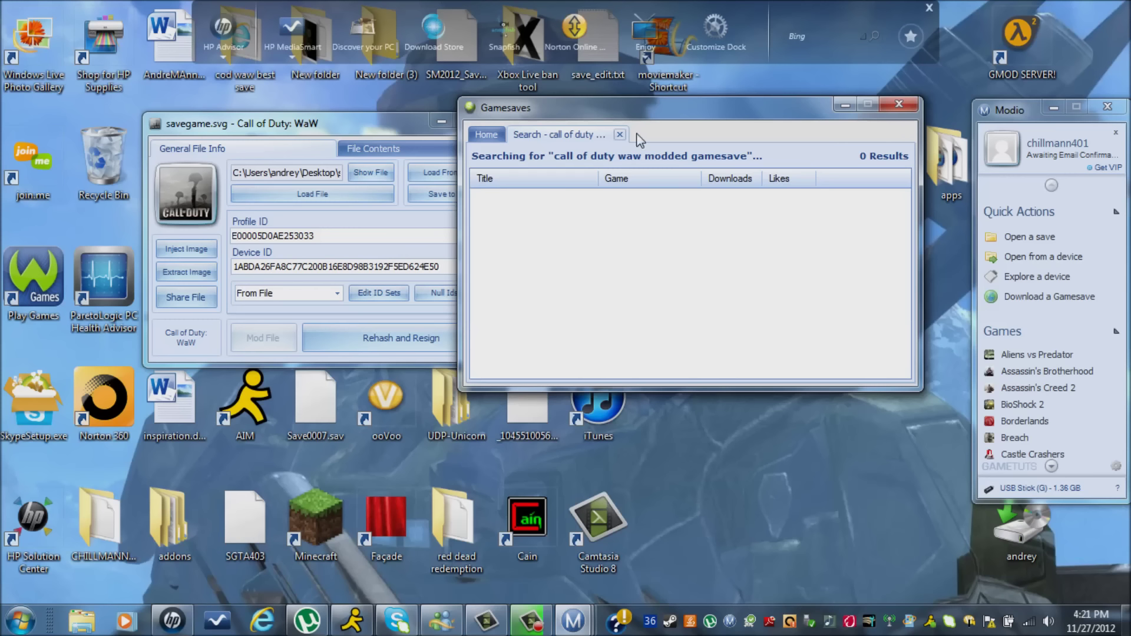
{"action": "left_click", "coordinate": [619, 134]}
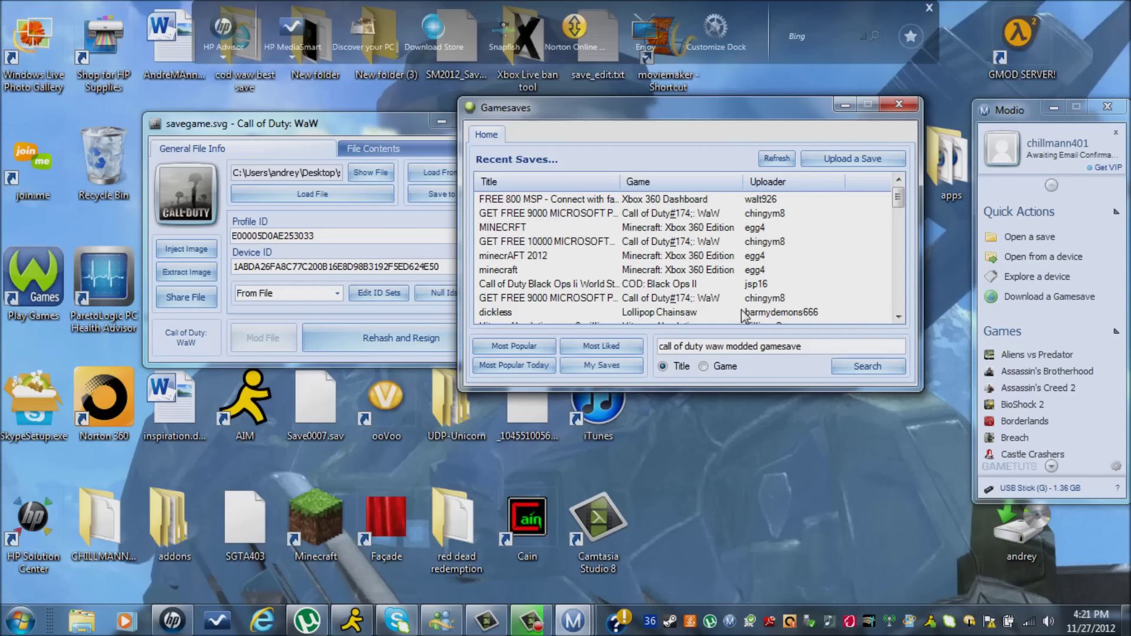
Replace the search text with "cod waw" and search the gamesave titles for it.
{"action": "key", "text": "BackSpace"}
{"action": "key", "text": "BackSpace"}
{"action": "key", "text": "BackSpace"}
{"action": "key", "text": "BackSpace"}
{"action": "key", "text": "BackSpace"}
{"action": "key", "text": "BackSpace"}
{"action": "key", "text": "BackSpace"}
{"action": "key", "text": "BackSpace"}
{"action": "key", "text": "BackSpace"}
{"action": "key", "text": "BackSpace"}
{"action": "key", "text": "BackSpace"}
{"action": "key", "text": "BackSpace"}
{"action": "key", "text": "BackSpace"}
{"action": "key", "text": "BackSpace"}
{"action": "key", "text": "BackSpace"}
{"action": "key", "text": "BackSpace"}
{"action": "key", "text": "BackSpace"}
{"action": "key", "text": "BackSpace"}
{"action": "key", "text": "BackSpace"}
{"action": "key", "text": "BackSpace"}
{"action": "type", "text": "ca"}
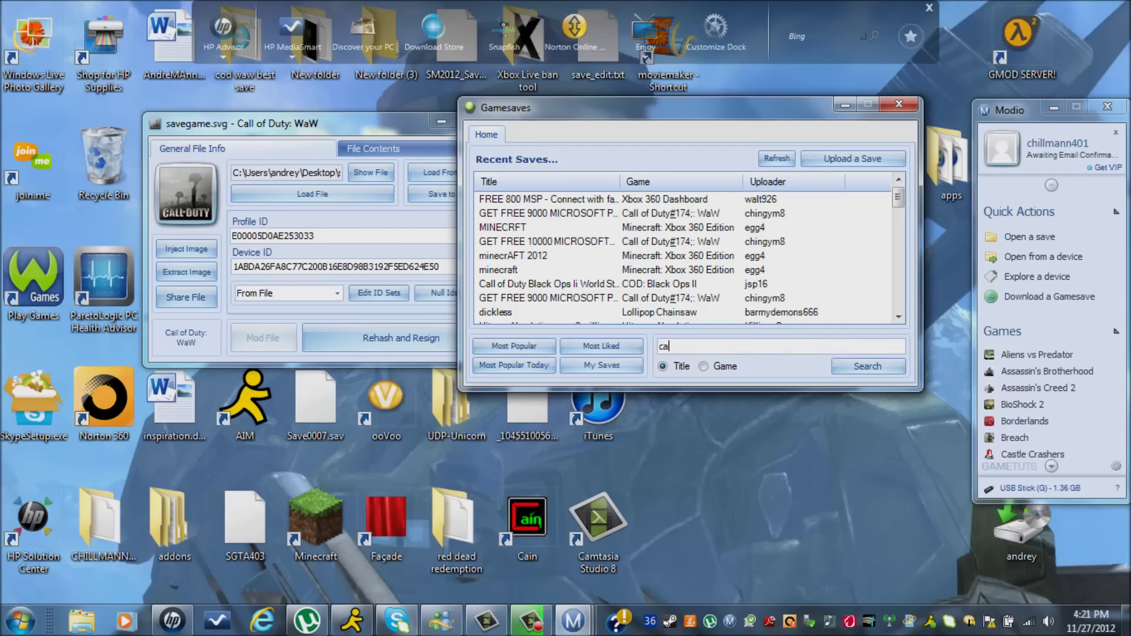
{"action": "type", "text": "d waw"}
{"action": "key", "text": "Return"}
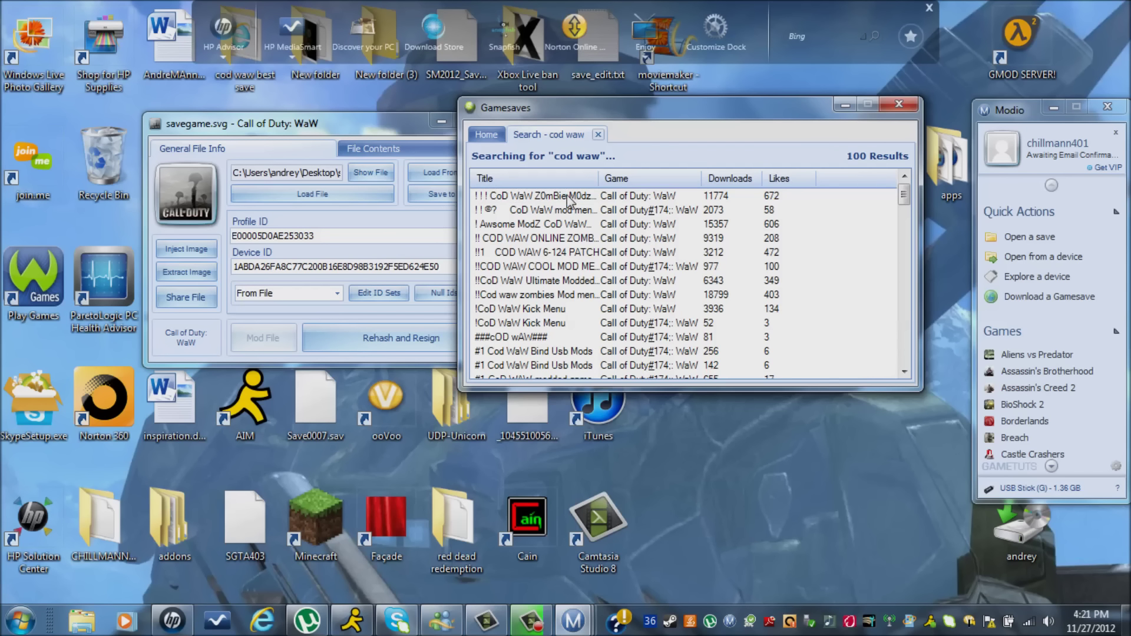
Download the "! ! ! CoD WaW Z0mBie M0dzZ ! ! !" gamesave to Downloads as savegame.svg, replacing the existing file, and close the gamesave browser.
{"action": "left_click", "coordinate": [736, 196]}
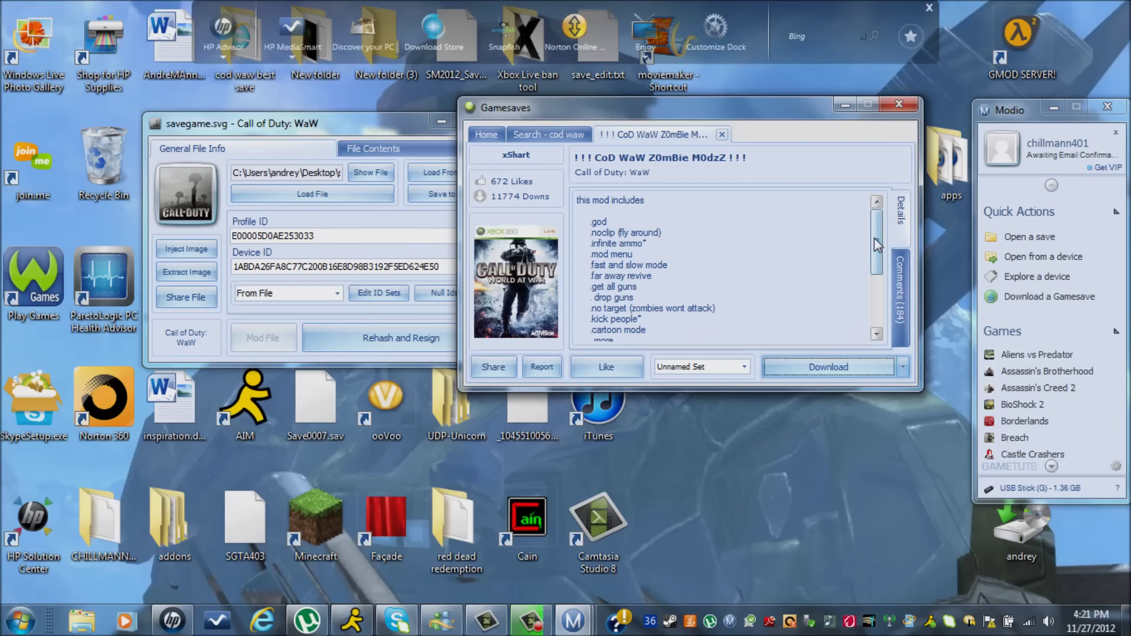
{"action": "left_click_drag", "start_coordinate": [876, 251], "coordinate": [875, 289]}
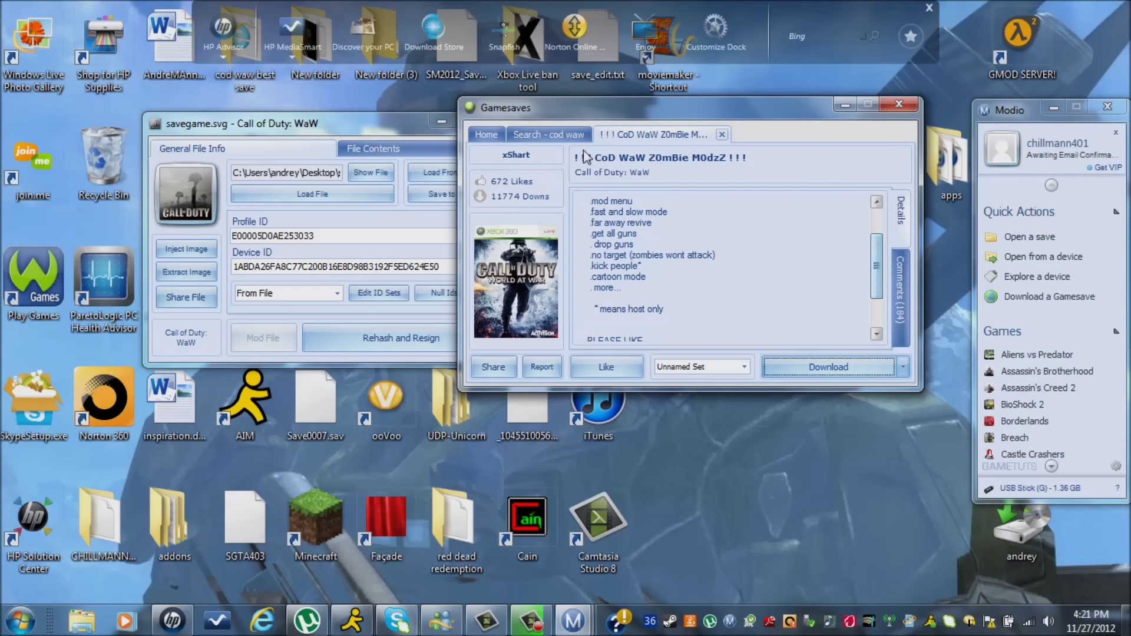
{"action": "left_click", "coordinate": [828, 370]}
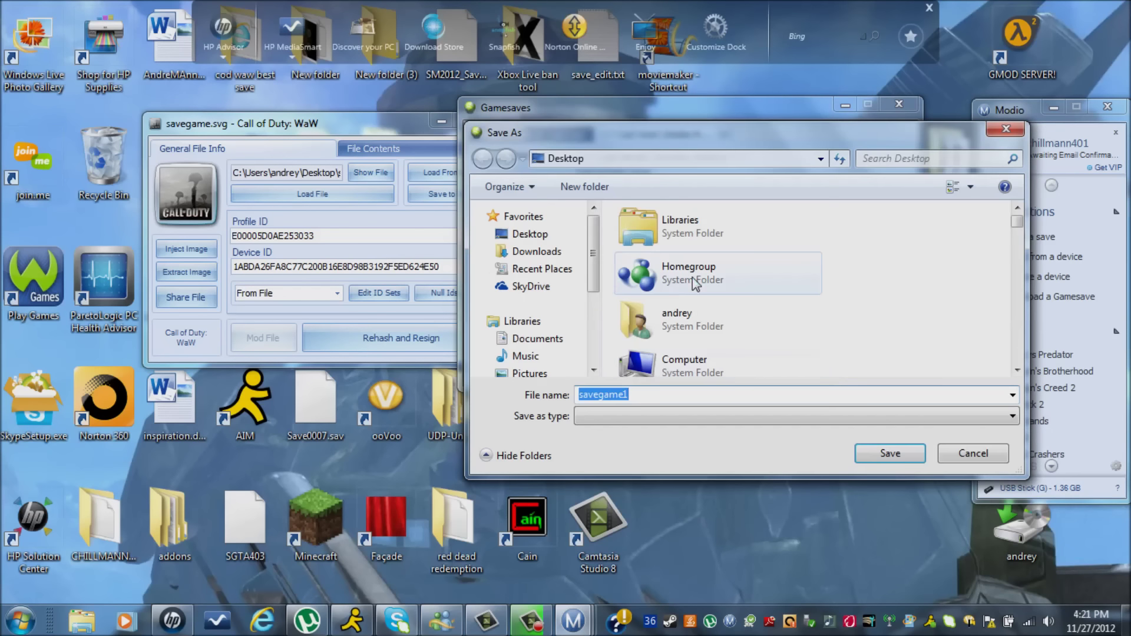
{"action": "left_click", "coordinate": [536, 251]}
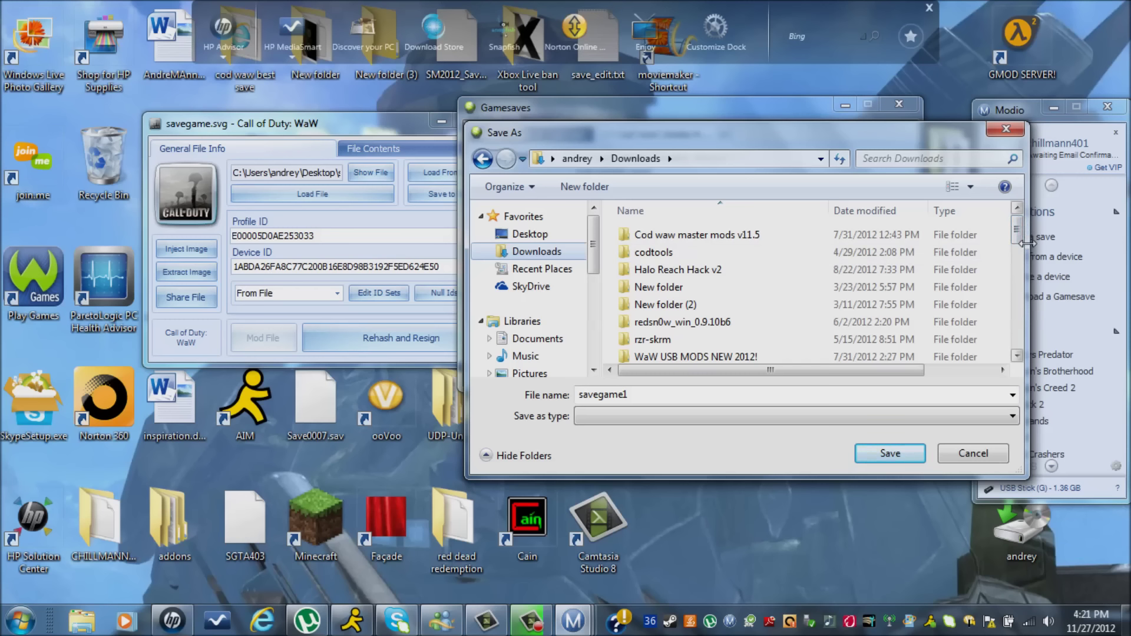
{"action": "scroll", "coordinate": [1021, 252], "scroll_direction": "down", "scroll_amount": 1}
{"action": "left_click_drag", "start_coordinate": [1022, 252], "coordinate": [1012, 351]}
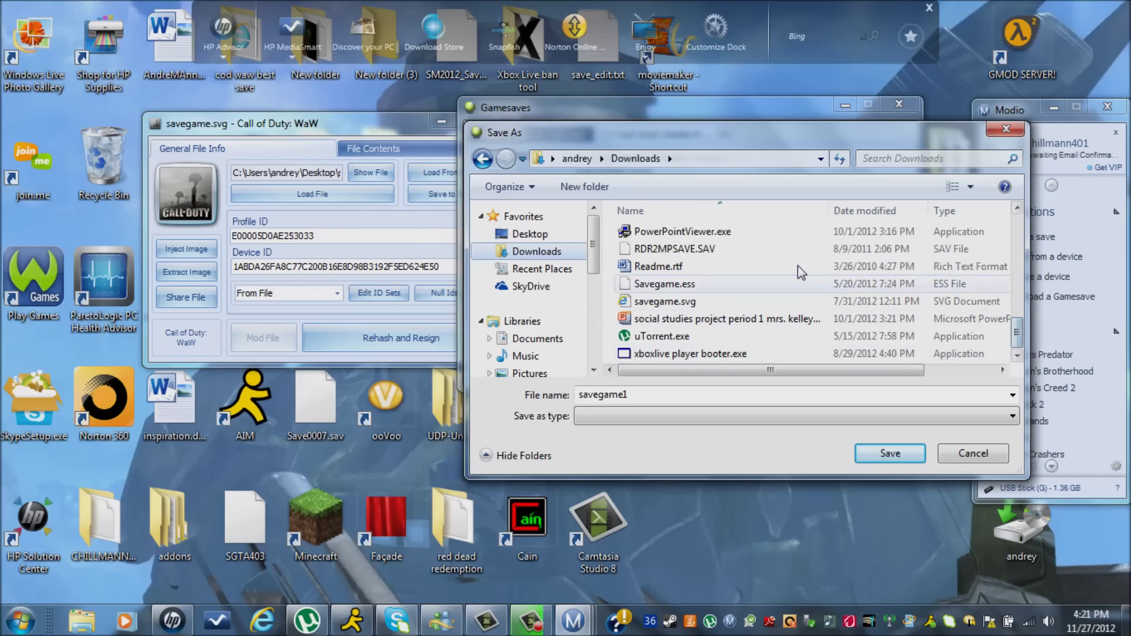
{"action": "left_click_drag", "start_coordinate": [706, 299], "coordinate": [751, 298]}
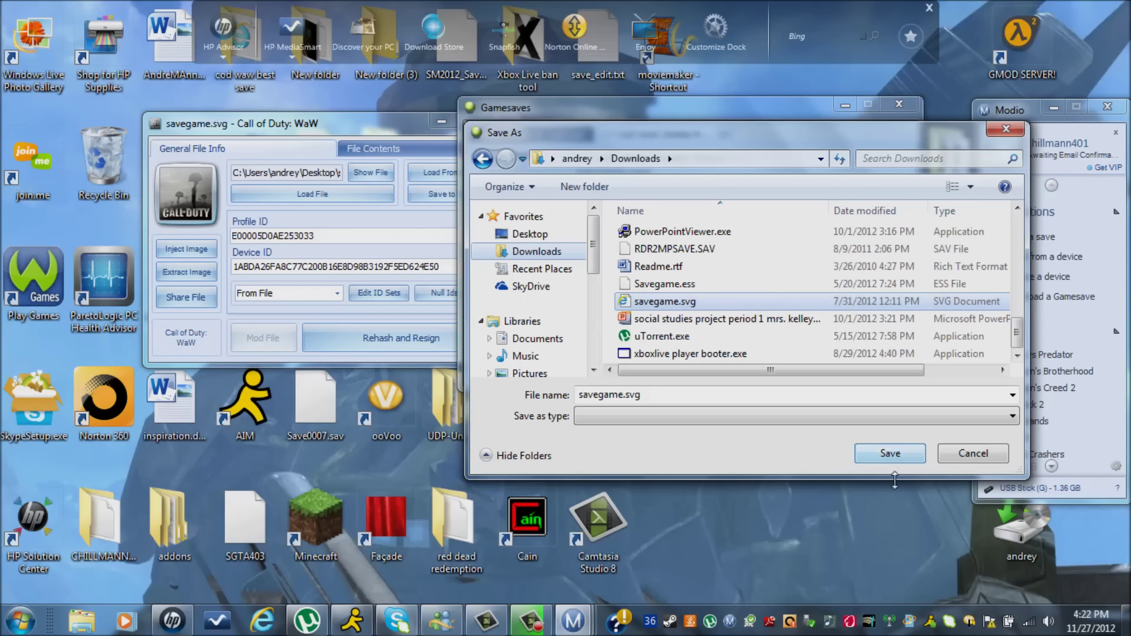
{"action": "left_click", "coordinate": [886, 455]}
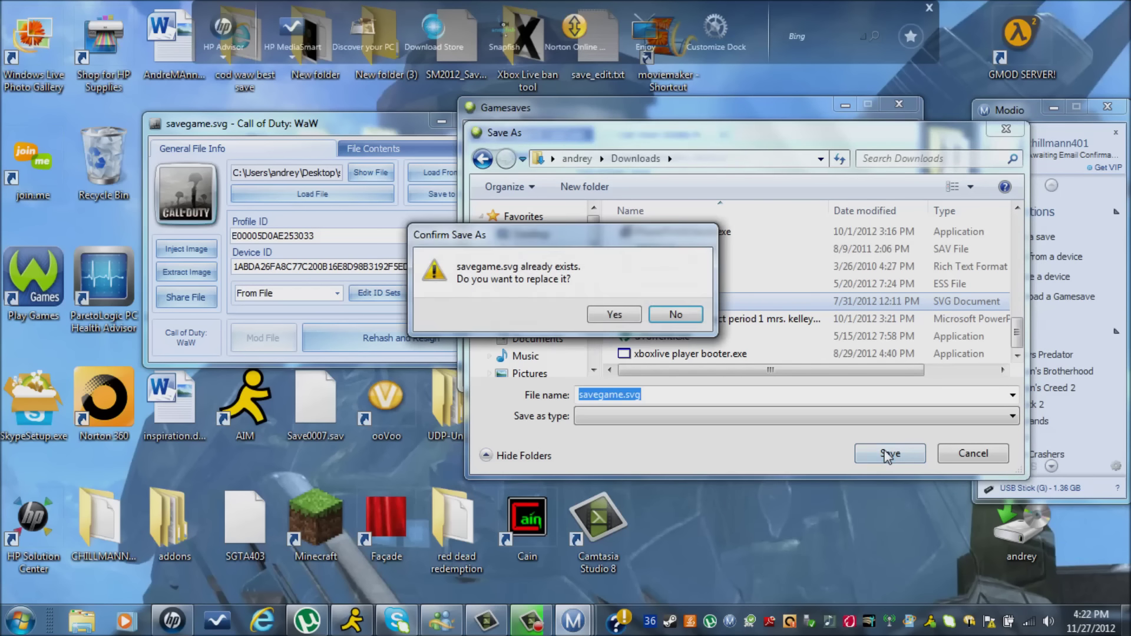
{"action": "left_click", "coordinate": [615, 312]}
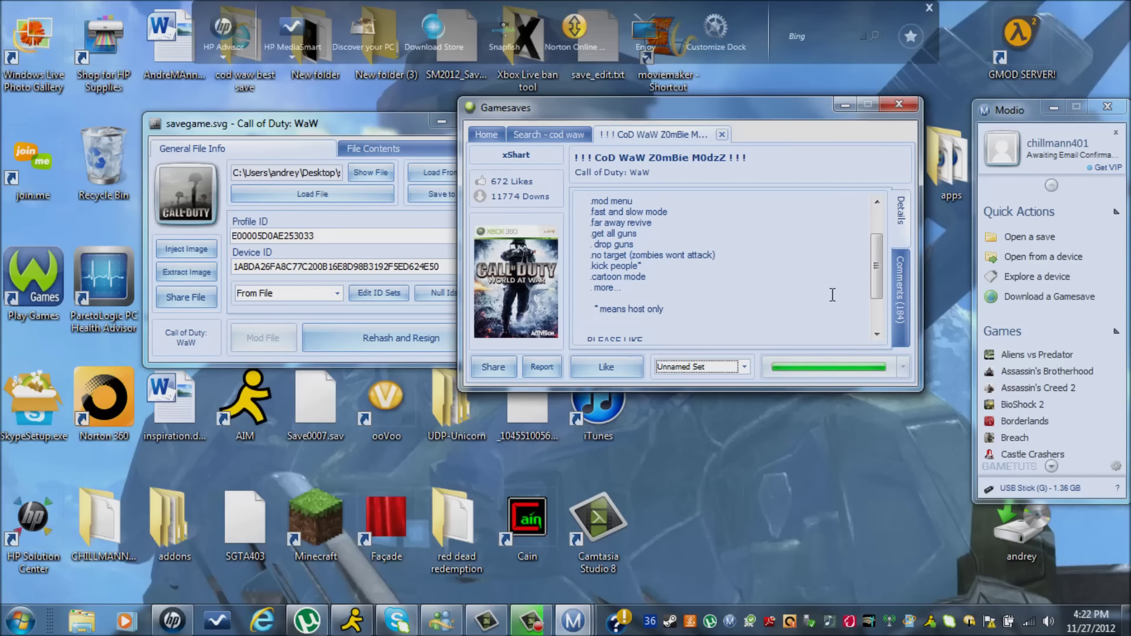
{"action": "scroll", "coordinate": [781, 283], "scroll_direction": "up", "scroll_amount": 1}
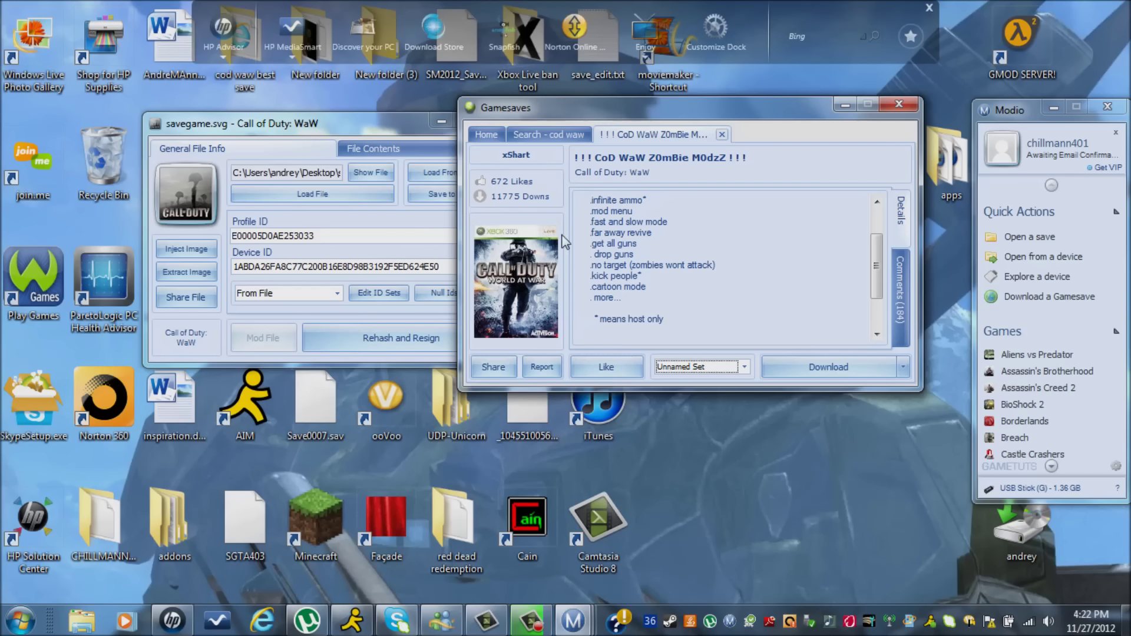
{"action": "left_click", "coordinate": [898, 105]}
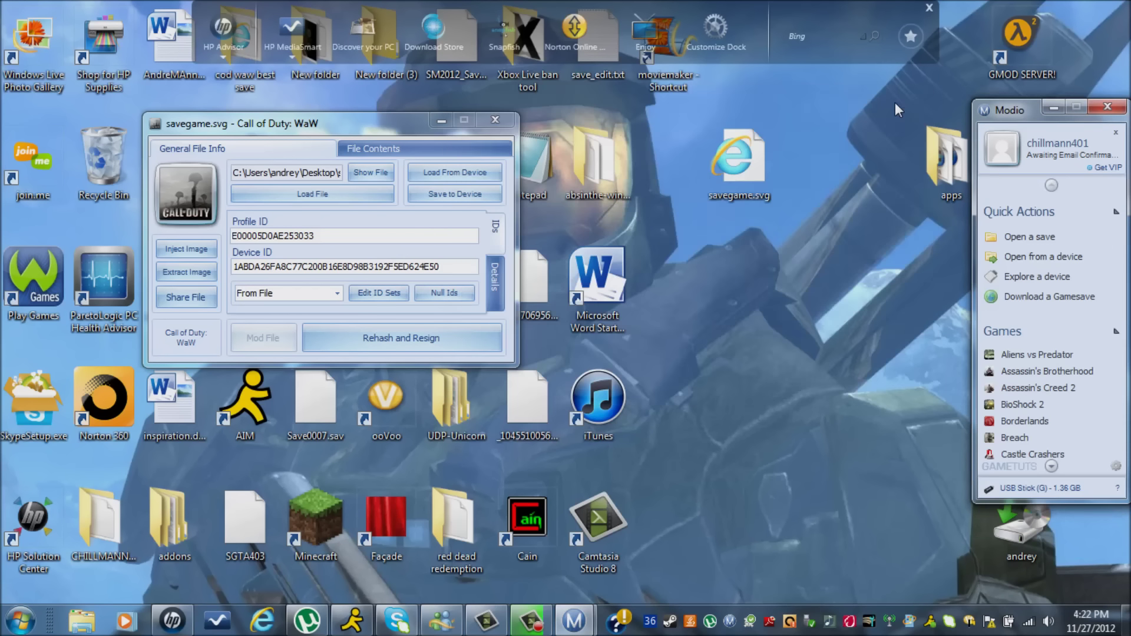
Load the downloaded savegame.svg from the Downloads folder into Modio and close the folder window.
{"action": "left_click", "coordinate": [83, 622]}
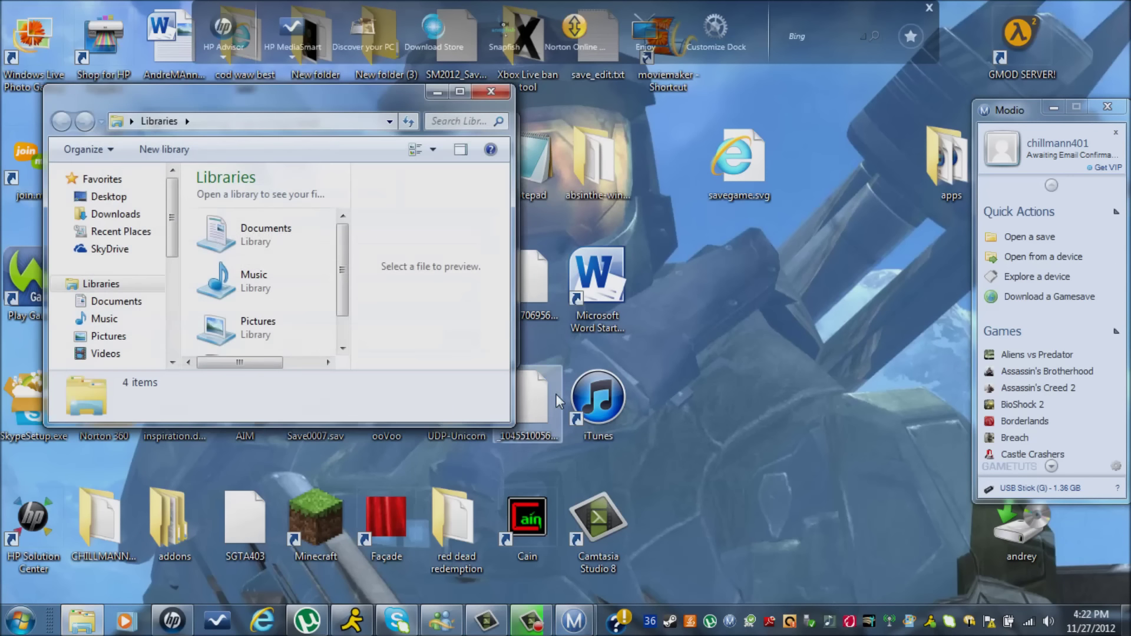
{"action": "left_click", "coordinate": [141, 216]}
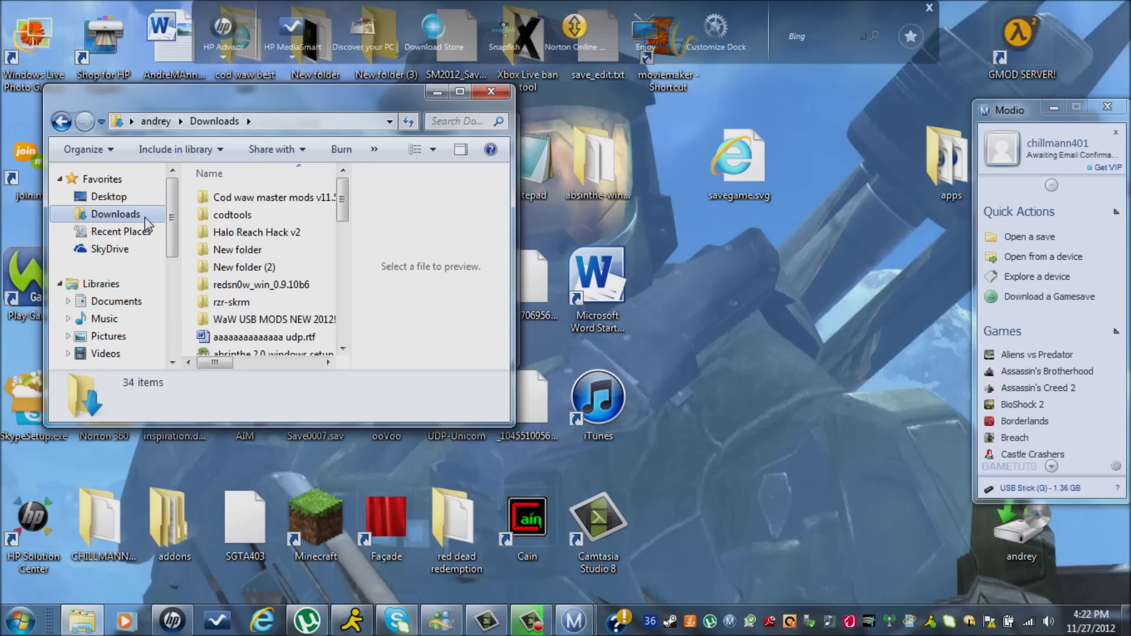
{"action": "left_click_drag", "start_coordinate": [344, 197], "coordinate": [340, 332]}
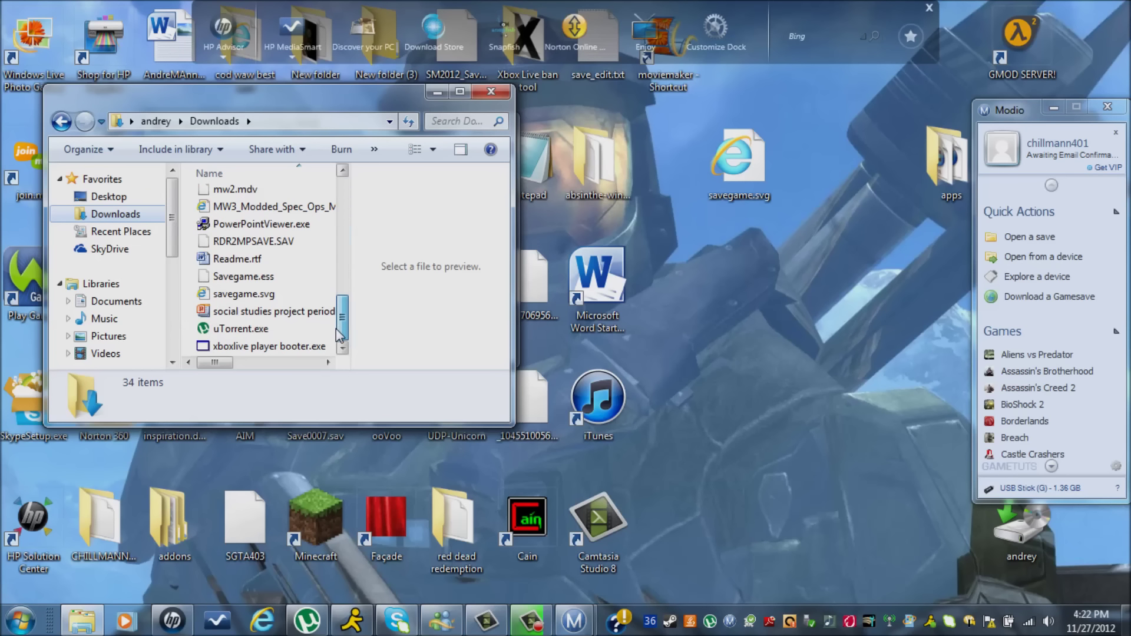
{"action": "left_click_drag", "start_coordinate": [276, 300], "coordinate": [328, 365]}
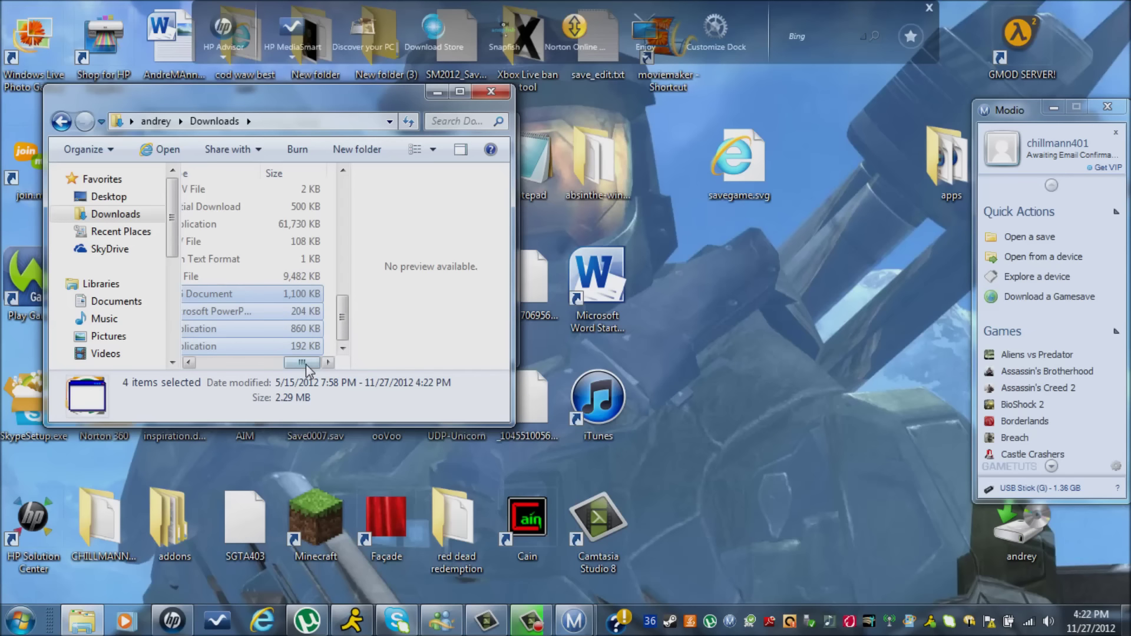
{"action": "left_click", "coordinate": [202, 364]}
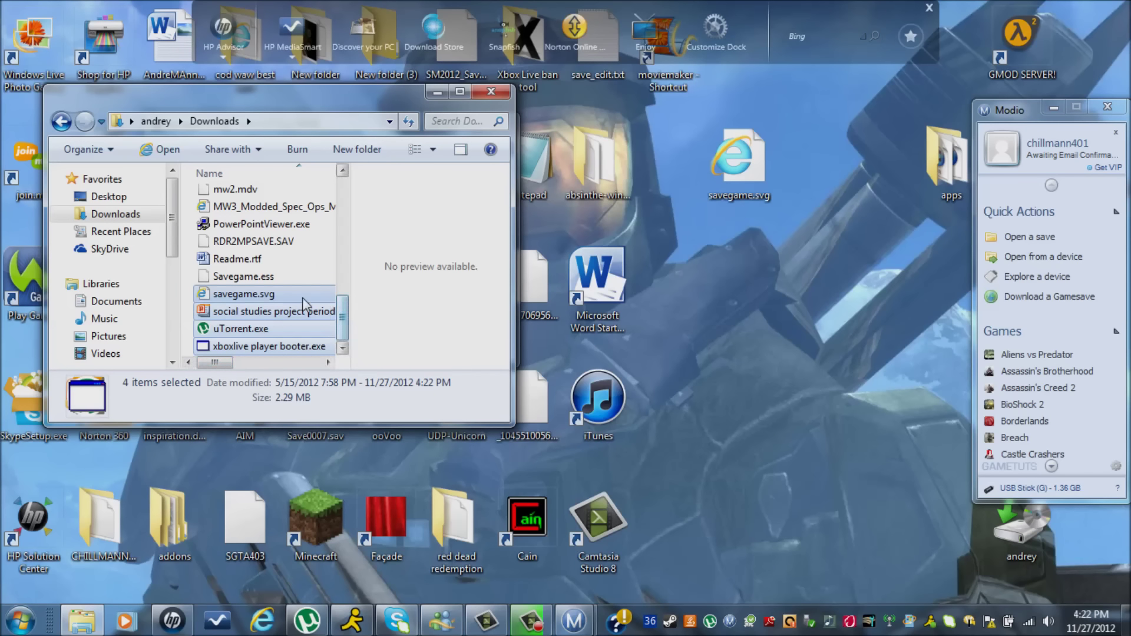
{"action": "left_click_drag", "start_coordinate": [270, 295], "coordinate": [1023, 428]}
{"action": "left_click", "coordinate": [248, 294]}
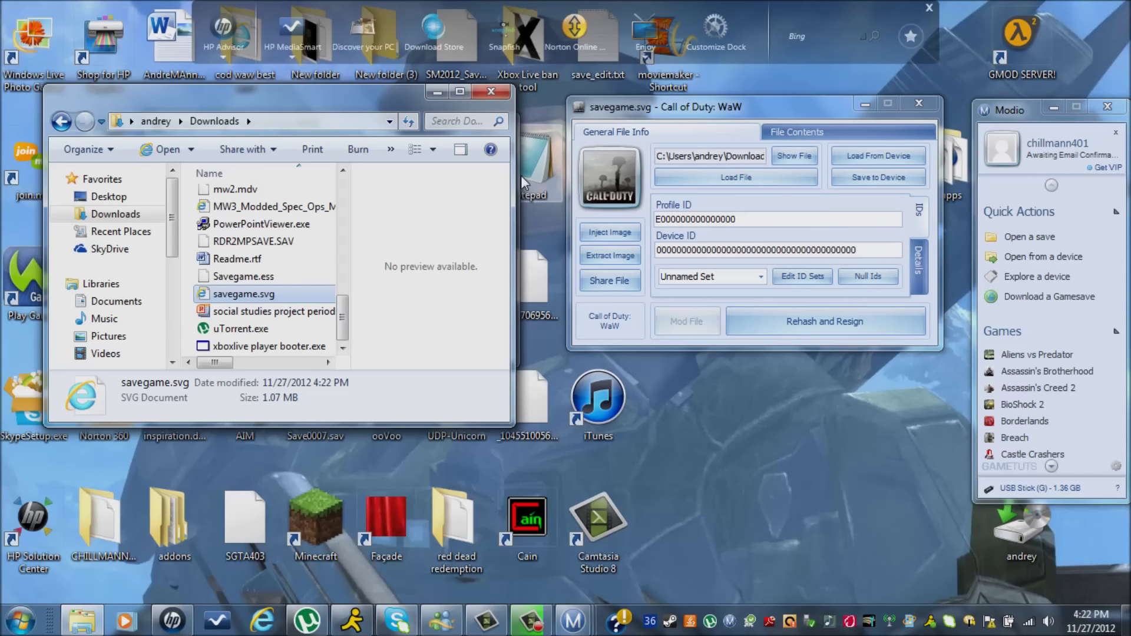
{"action": "left_click", "coordinate": [492, 93]}
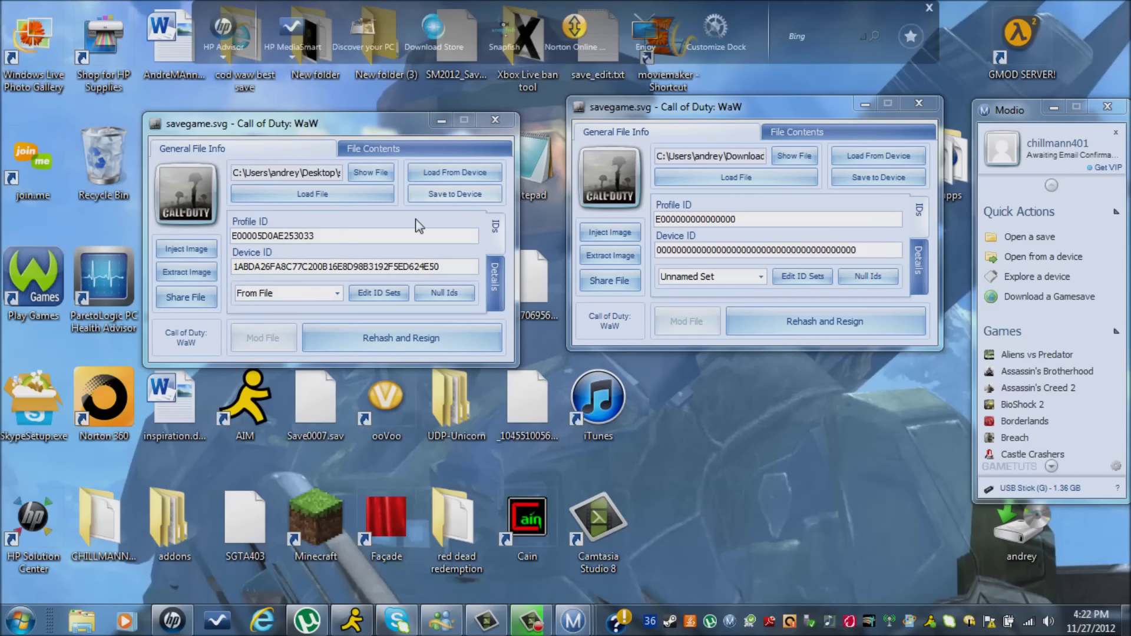
Copy the Profile ID from the original desktop save and paste it over the downloaded save's Profile ID.
{"action": "double_click", "coordinate": [414, 234]}
{"action": "right_click", "coordinate": [412, 235]}
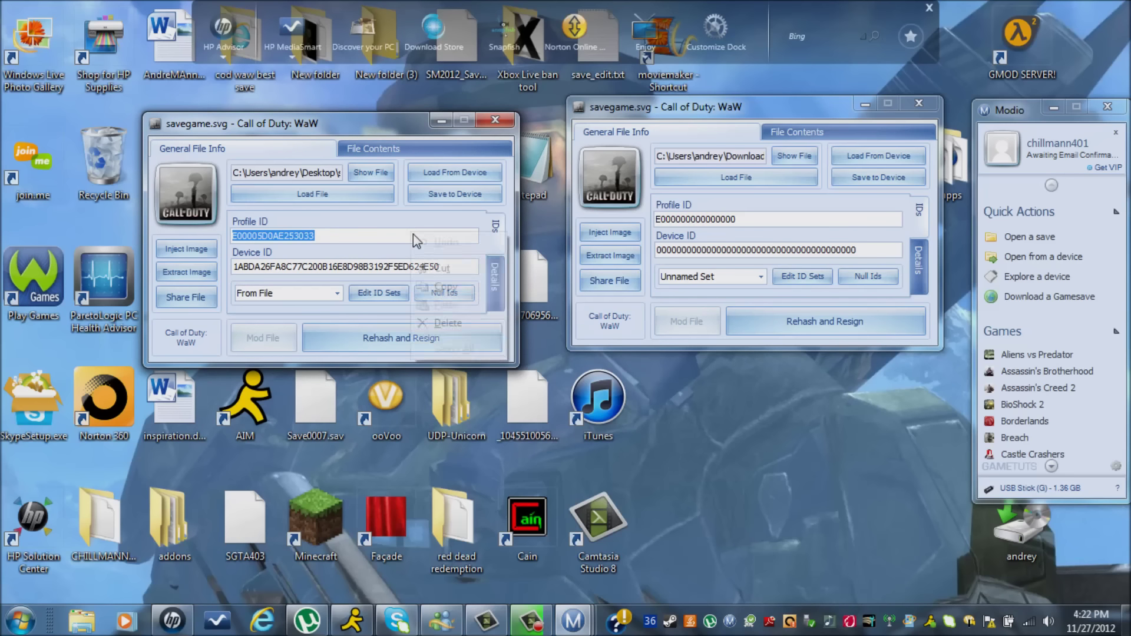
{"action": "left_click", "coordinate": [440, 287]}
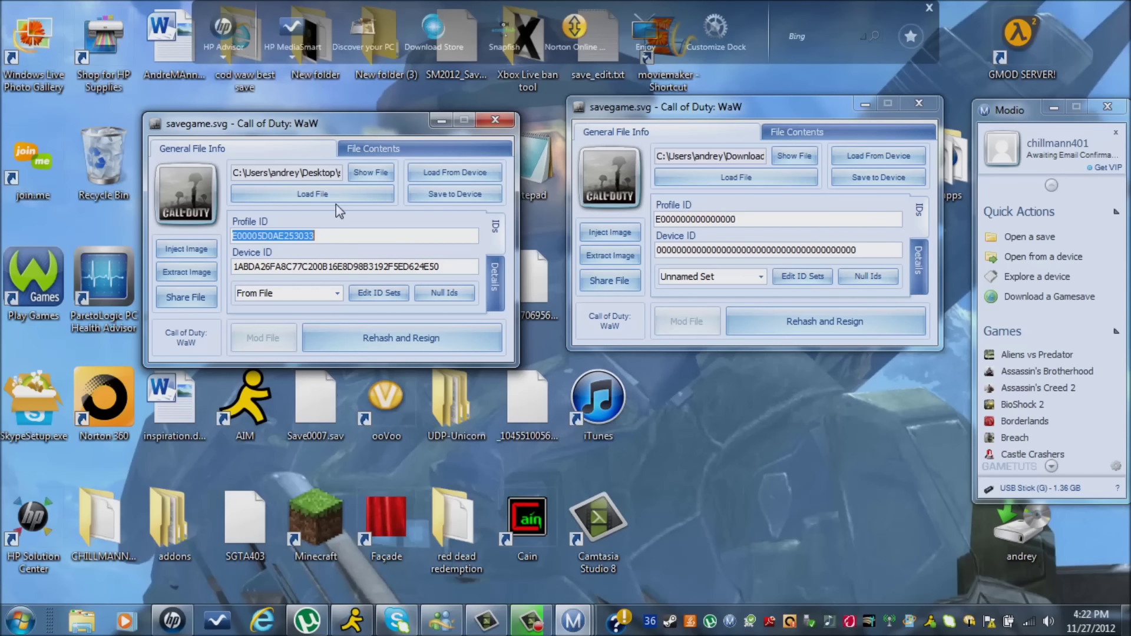
{"action": "double_click", "coordinate": [763, 222]}
{"action": "right_click", "coordinate": [761, 222]}
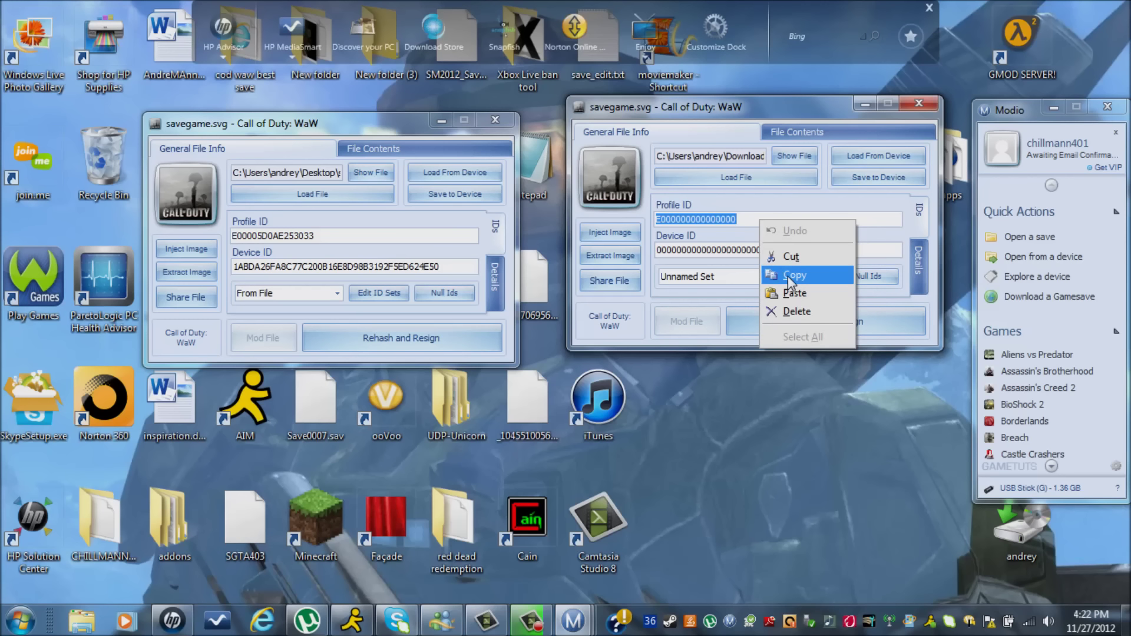
{"action": "left_click", "coordinate": [795, 293]}
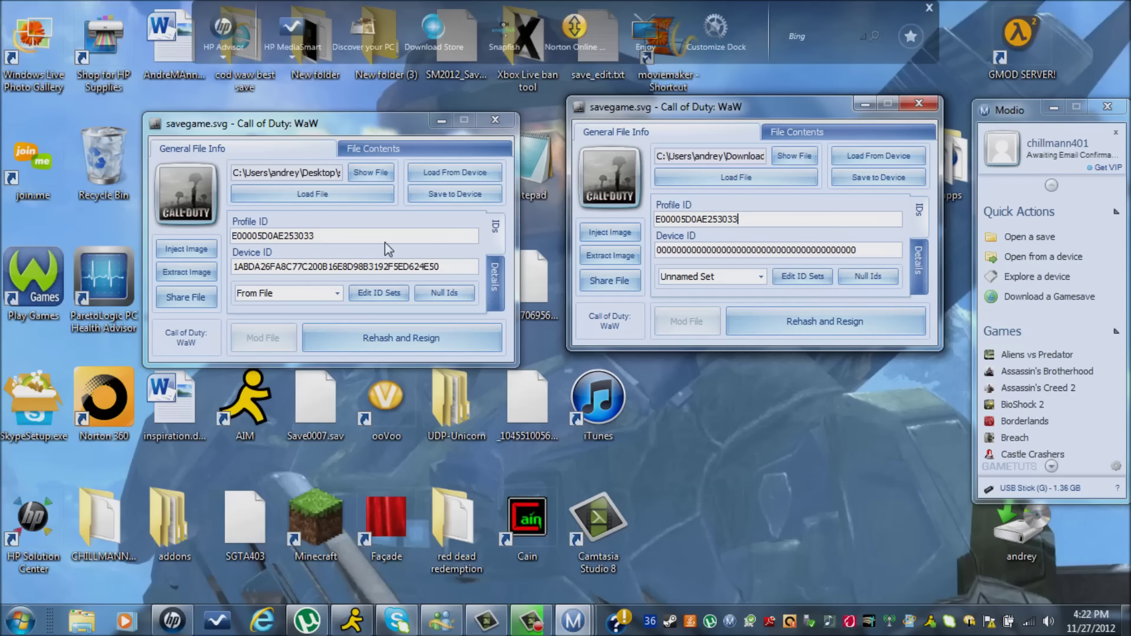
Copy the original save's Device ID and paste it over the downloaded save's Device ID.
{"action": "double_click", "coordinate": [398, 266]}
{"action": "right_click", "coordinate": [403, 273]}
{"action": "left_click", "coordinate": [429, 319]}
{"action": "double_click", "coordinate": [765, 250]}
{"action": "right_click", "coordinate": [768, 252]}
{"action": "left_click", "coordinate": [799, 317]}
Rehash and resign the downloaded Call of Duty: WaW save, and close both save windows.
{"action": "left_click", "coordinate": [812, 324]}
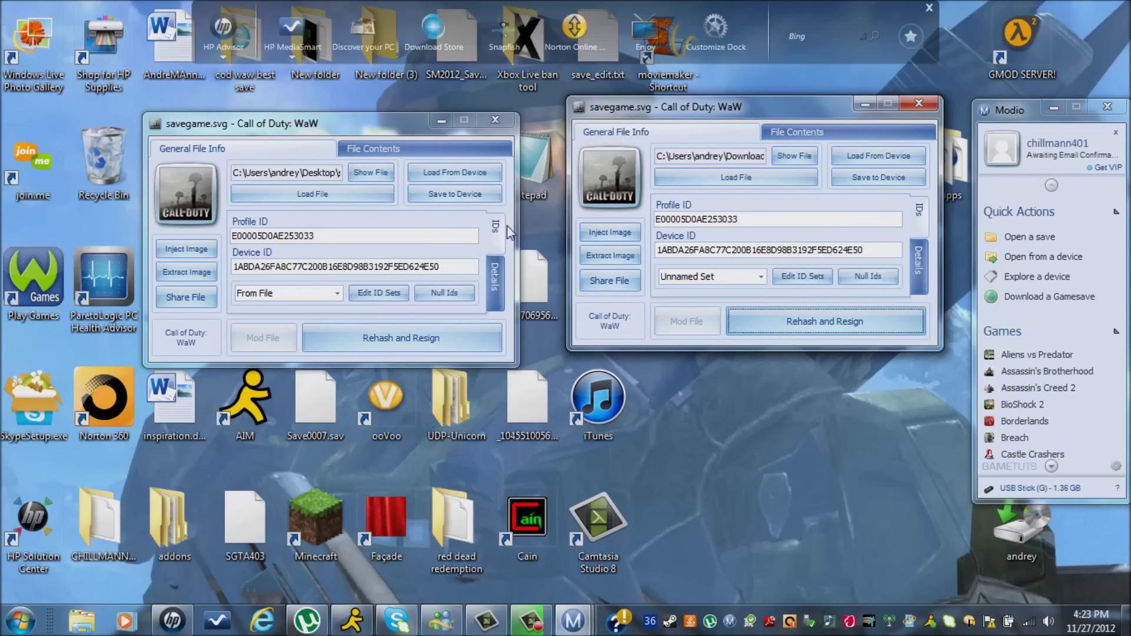
{"action": "left_click", "coordinate": [846, 317]}
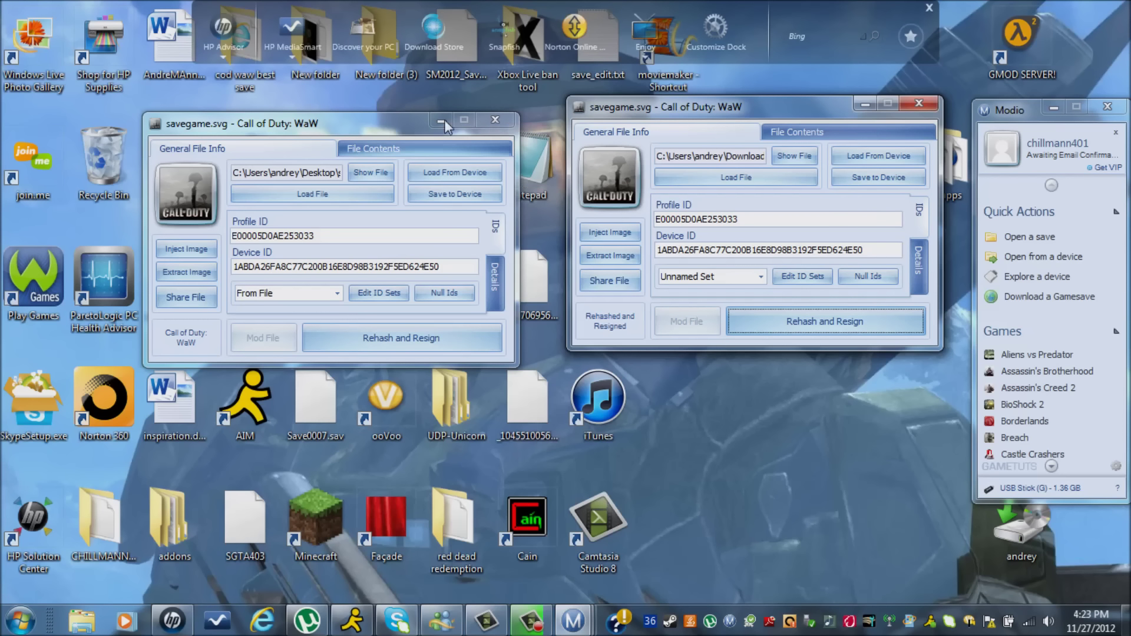
{"action": "left_click", "coordinate": [497, 119]}
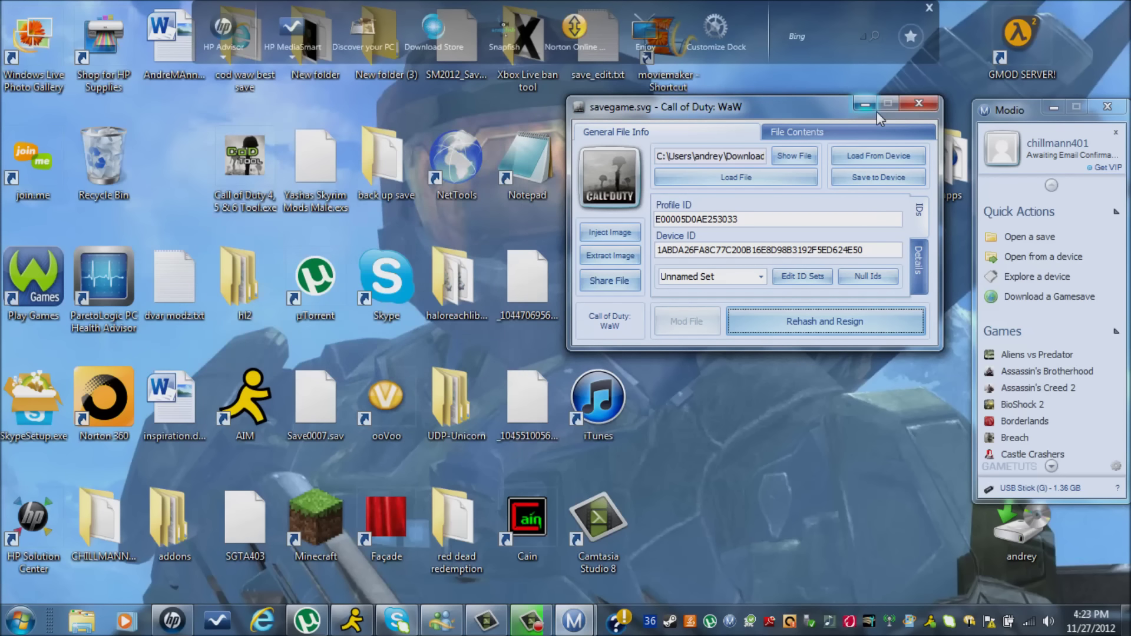
{"action": "left_click", "coordinate": [919, 99]}
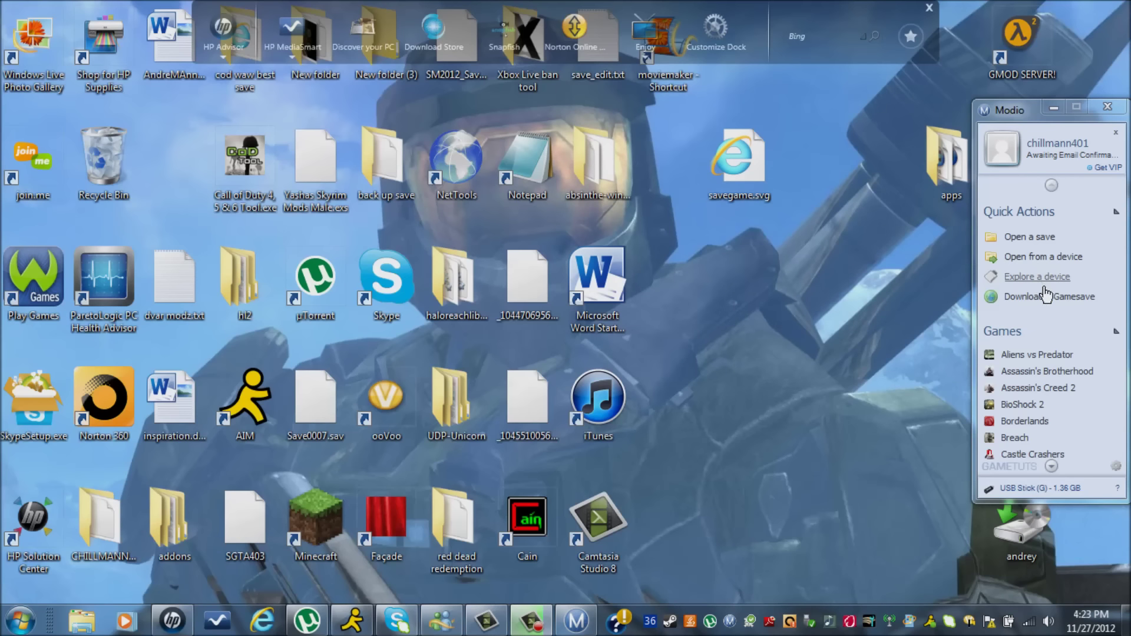
Load the Xbox360 USB stick in the device explorer and open the profile's Call of Duty: WaW Game Saves folder.
{"action": "left_click", "coordinate": [1050, 281]}
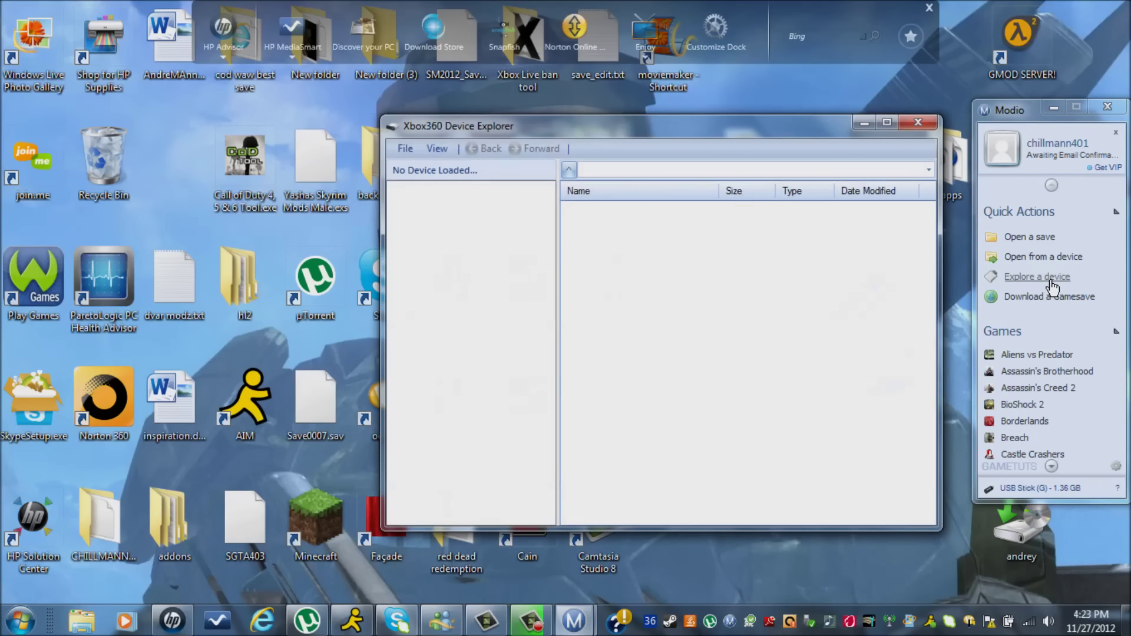
{"action": "left_click", "coordinate": [405, 149]}
{"action": "left_click", "coordinate": [421, 170]}
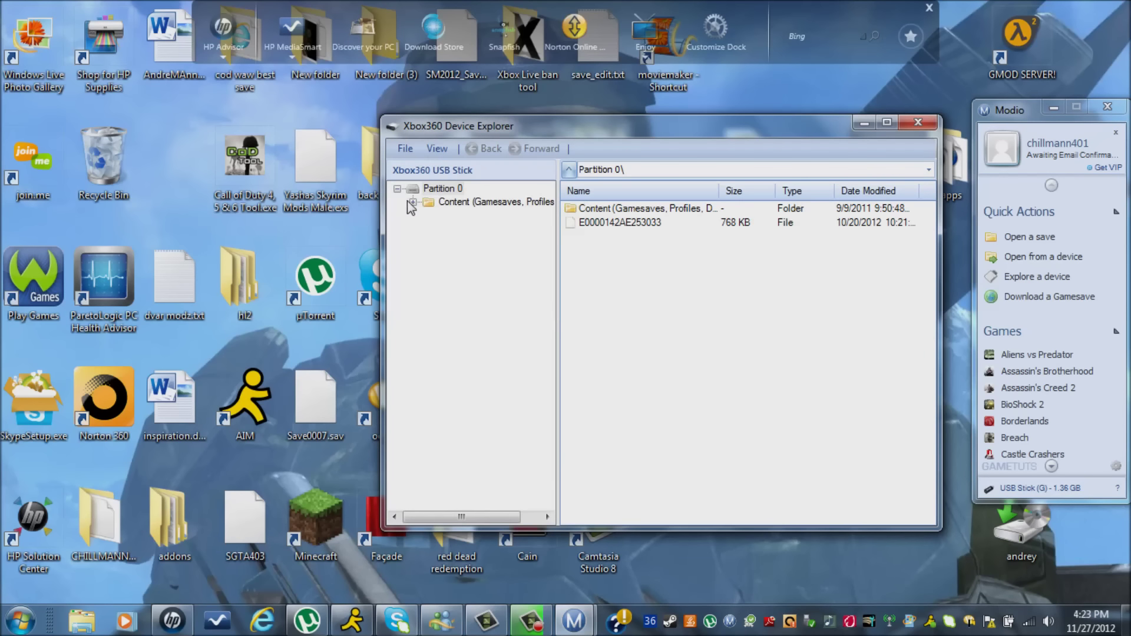
{"action": "left_click", "coordinate": [412, 202]}
{"action": "left_click", "coordinate": [429, 215]}
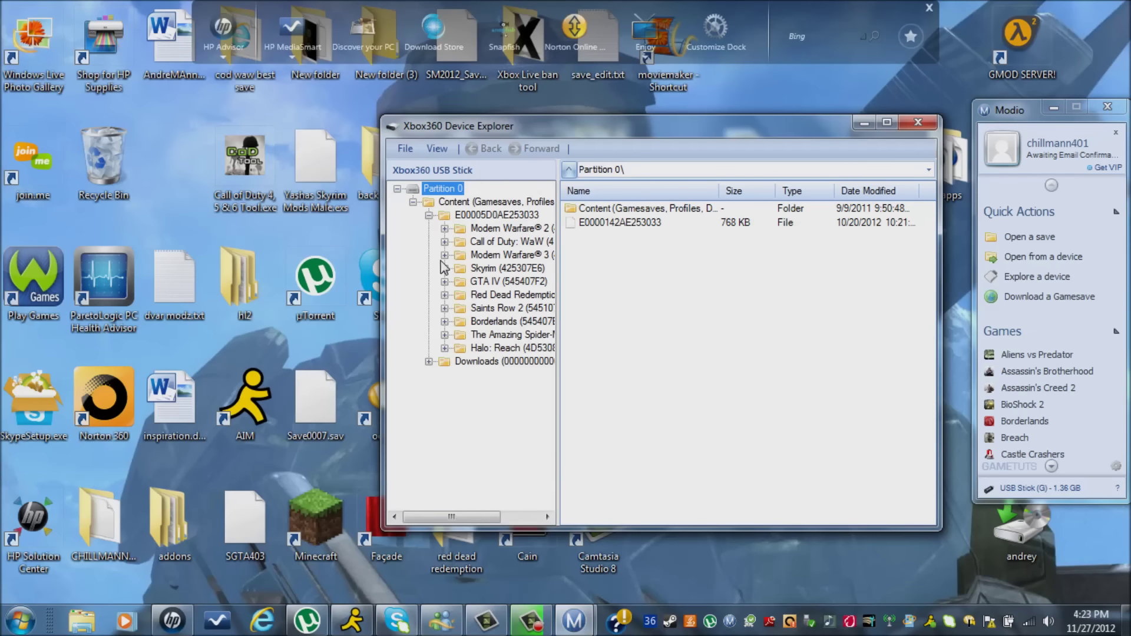
{"action": "left_click", "coordinate": [444, 241]}
{"action": "left_click", "coordinate": [511, 254]}
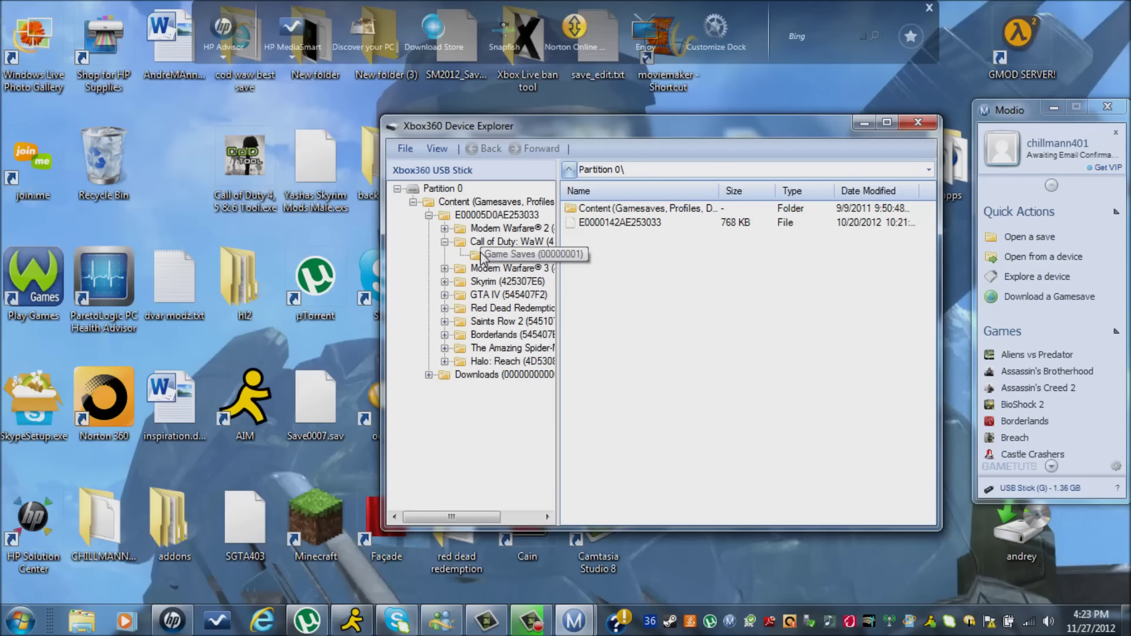
Delete the existing savegame.svg from the USB stick's Call of Duty: WaW Game Saves folder.
{"action": "left_click", "coordinate": [634, 207]}
{"action": "right_click", "coordinate": [633, 207]}
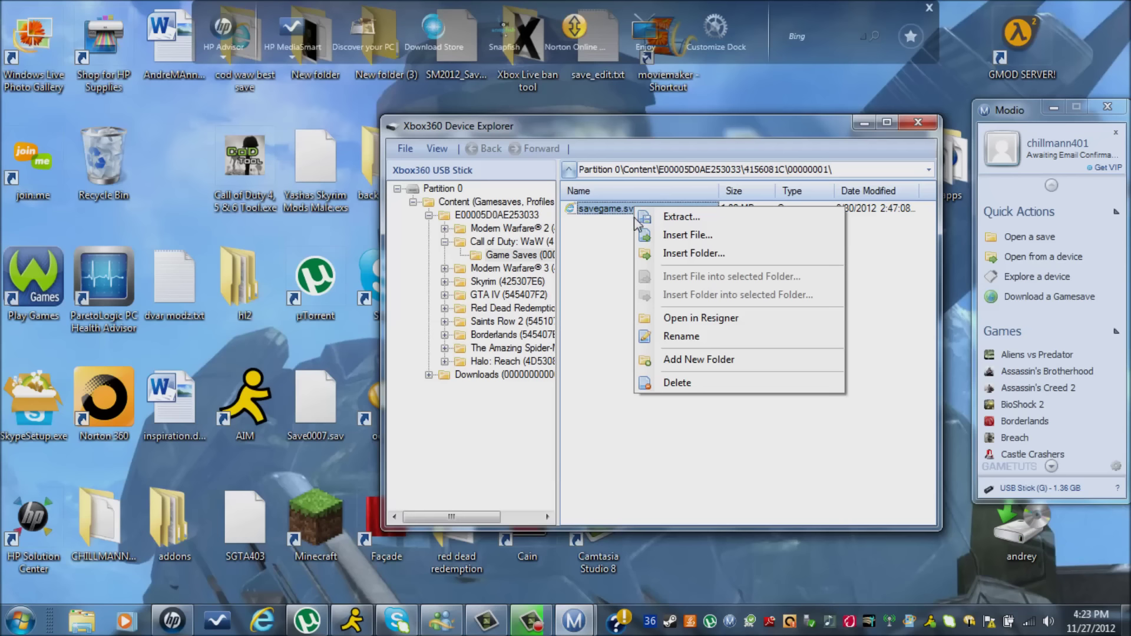
{"action": "left_click", "coordinate": [674, 387]}
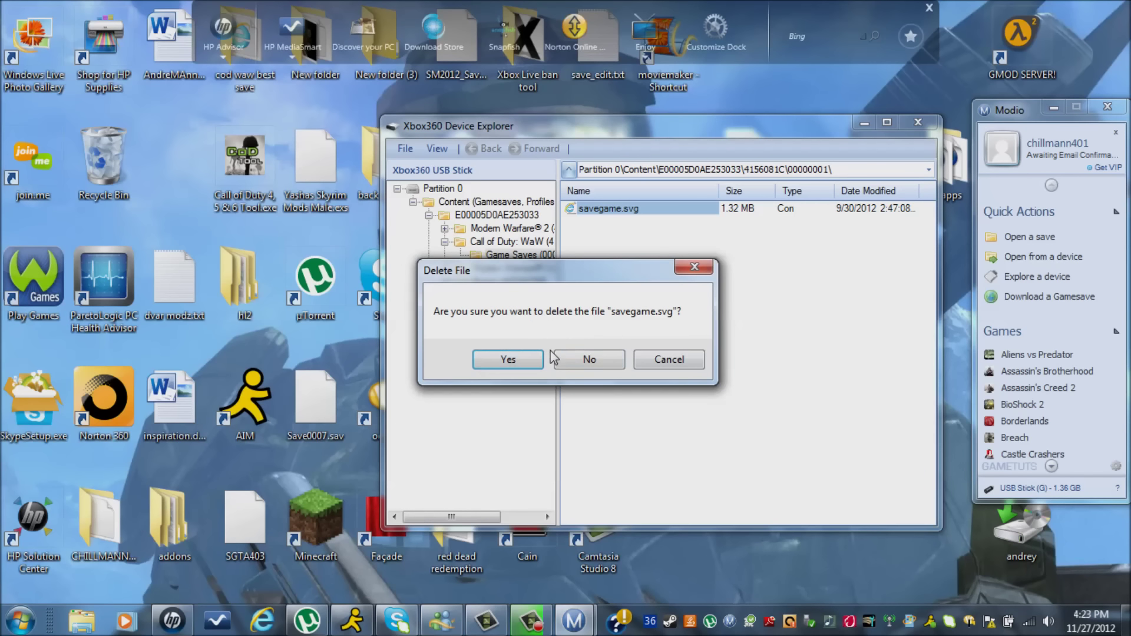
{"action": "left_click", "coordinate": [520, 360]}
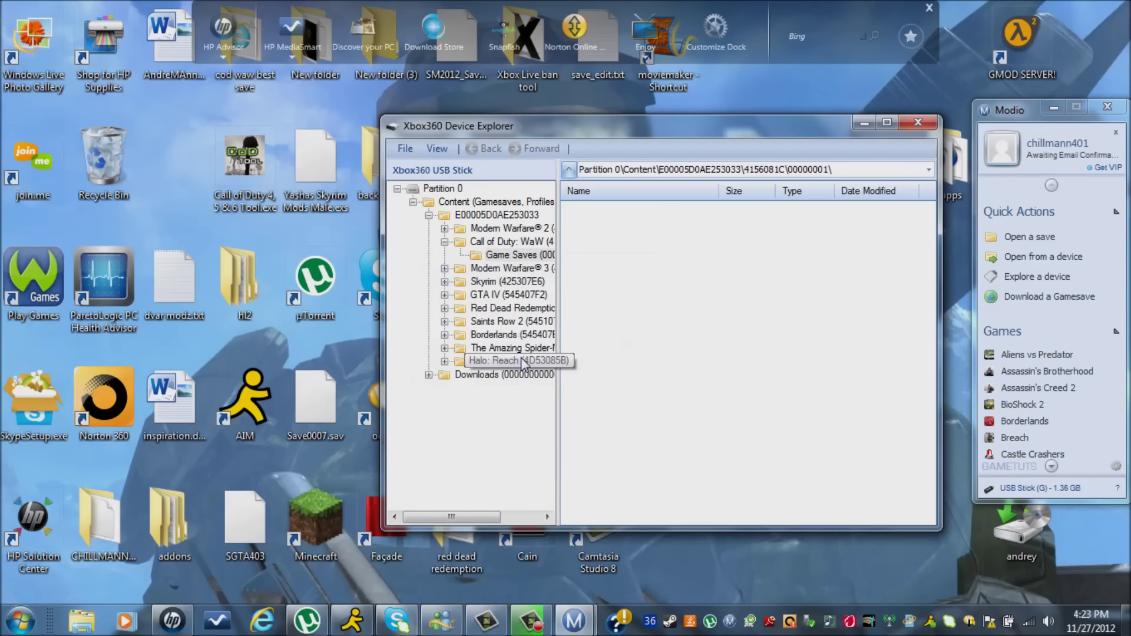
Copy the resigned savegame.svg from Downloads into the USB stick's Call of Duty: WaW Game Saves folder.
{"action": "left_click", "coordinate": [80, 624]}
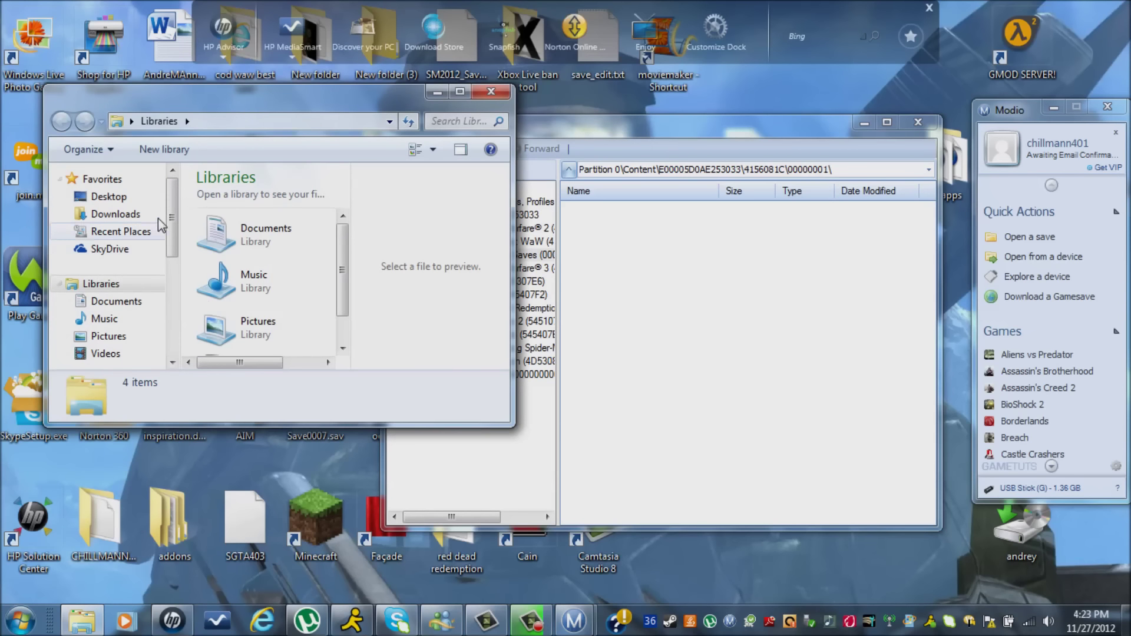
{"action": "left_click", "coordinate": [133, 216]}
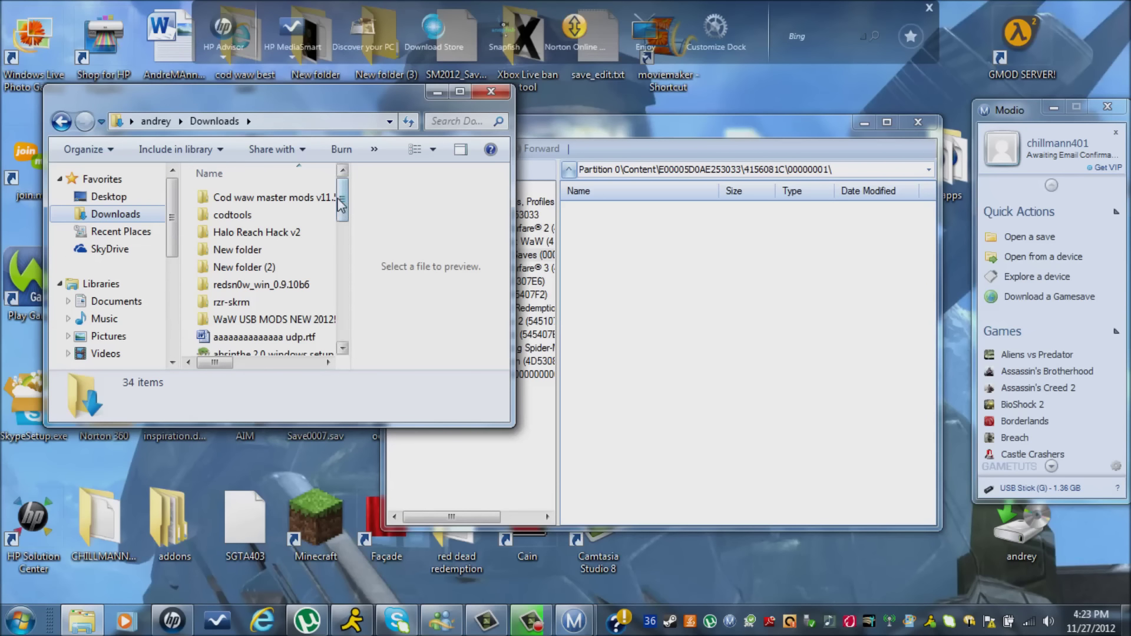
{"action": "left_click_drag", "start_coordinate": [341, 206], "coordinate": [341, 324]}
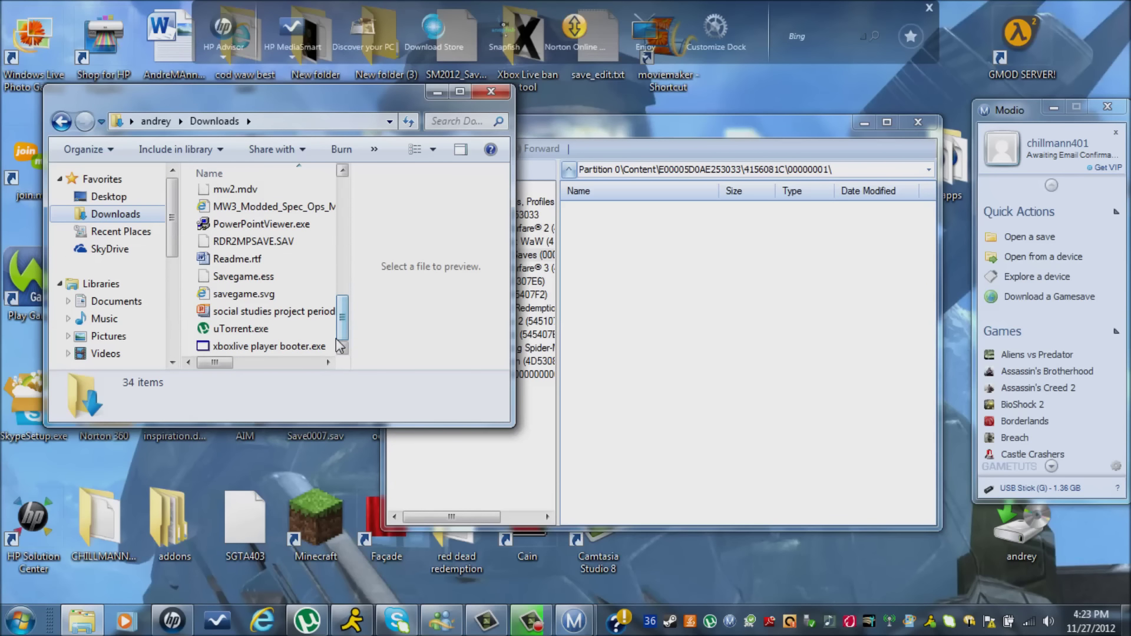
{"action": "left_click", "coordinate": [272, 298]}
{"action": "left_click_drag", "start_coordinate": [272, 297], "coordinate": [736, 327]}
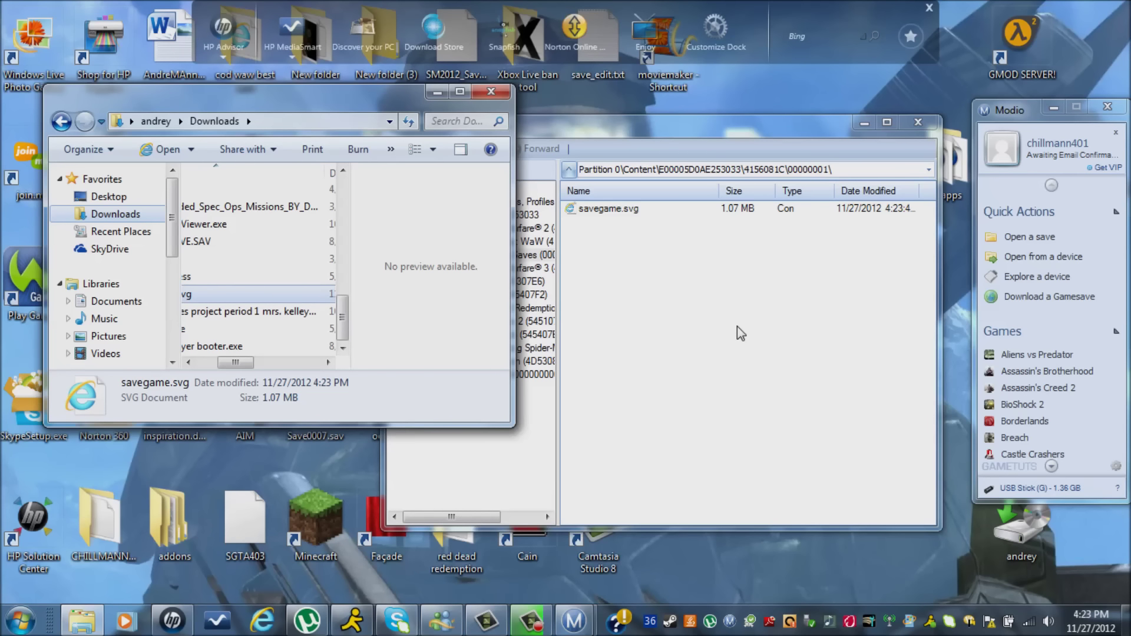
Close the Xbox360 Device Explorer, the Downloads folder window and Modio.
{"action": "left_click", "coordinate": [923, 119]}
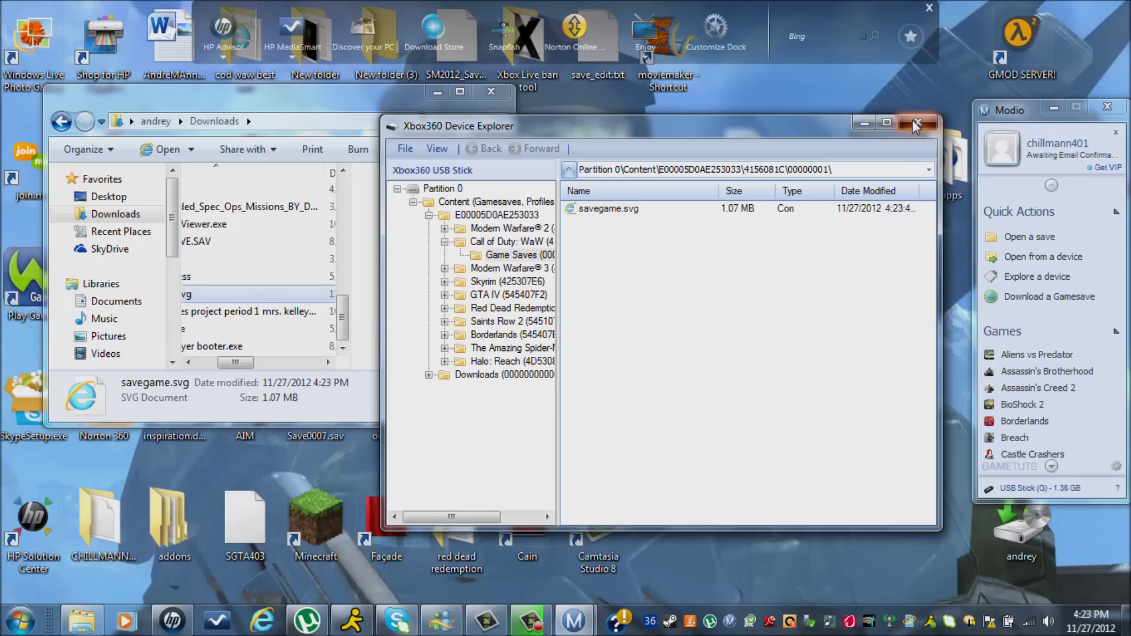
{"action": "left_click", "coordinate": [915, 120]}
{"action": "left_click", "coordinate": [488, 93]}
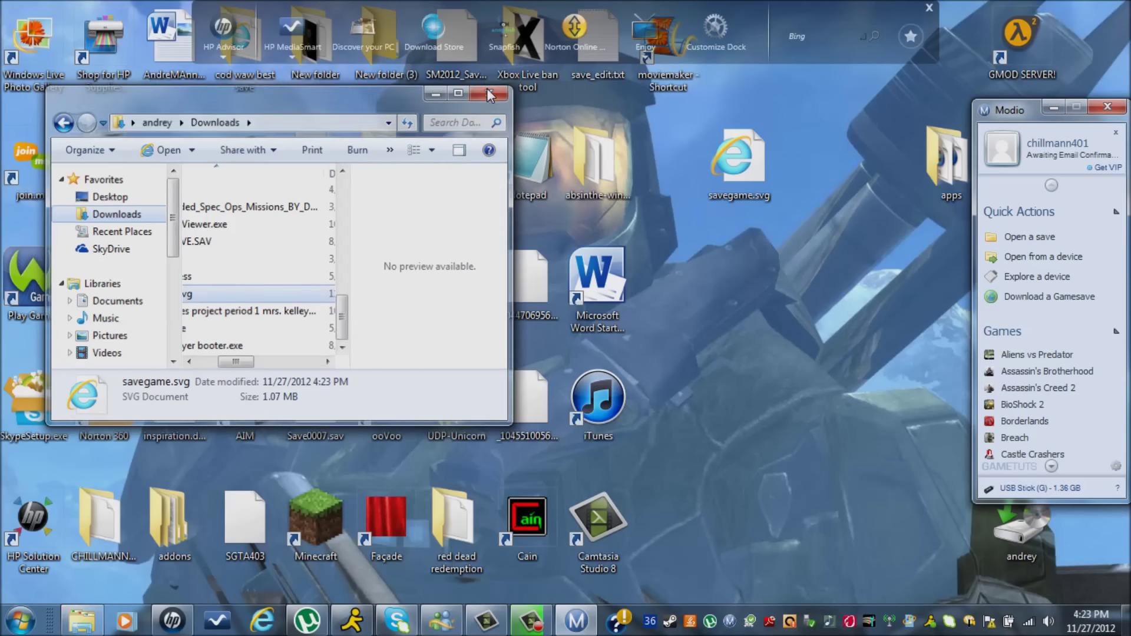
{"action": "left_click", "coordinate": [1113, 109]}
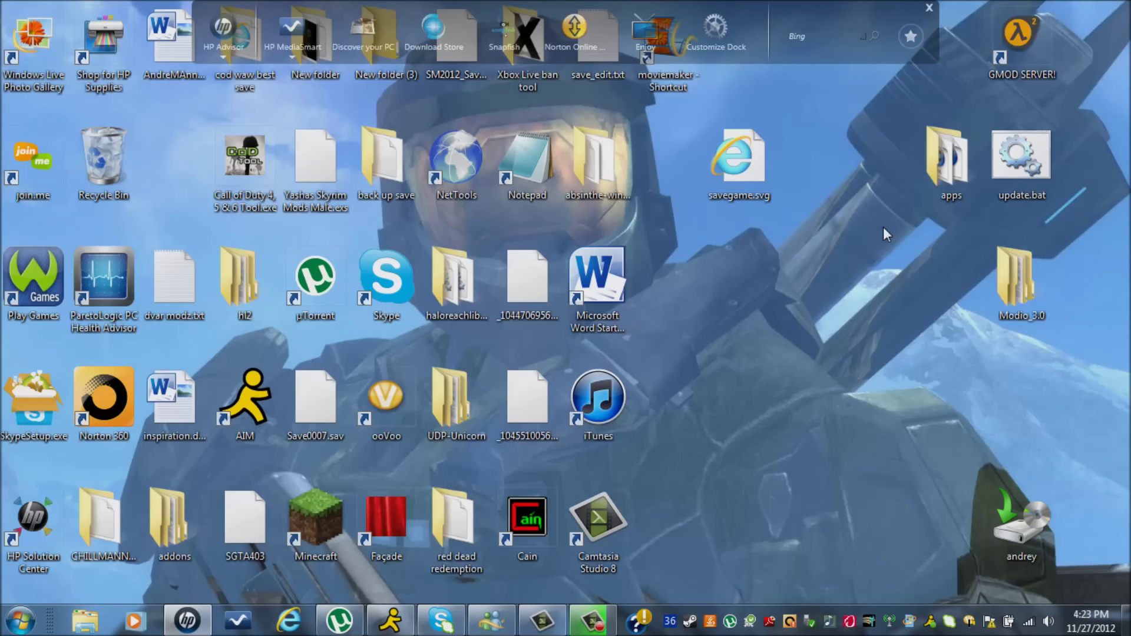